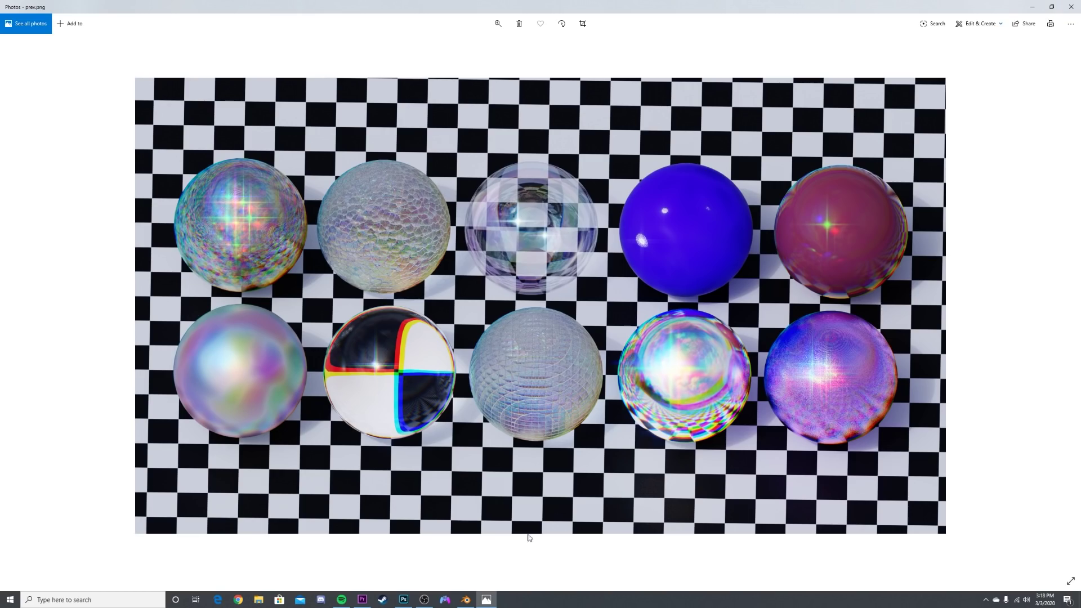
Bring Blender forward and expand the Bizualizer panel in Scene Properties
left_click(465, 600)
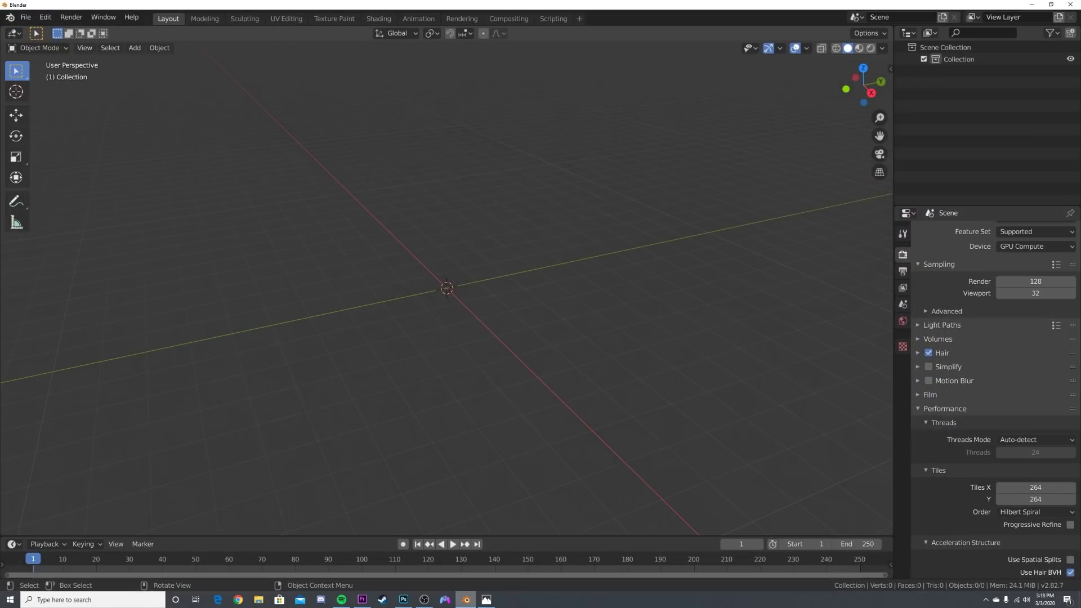
middle_click_drag(464, 289, 520, 293)
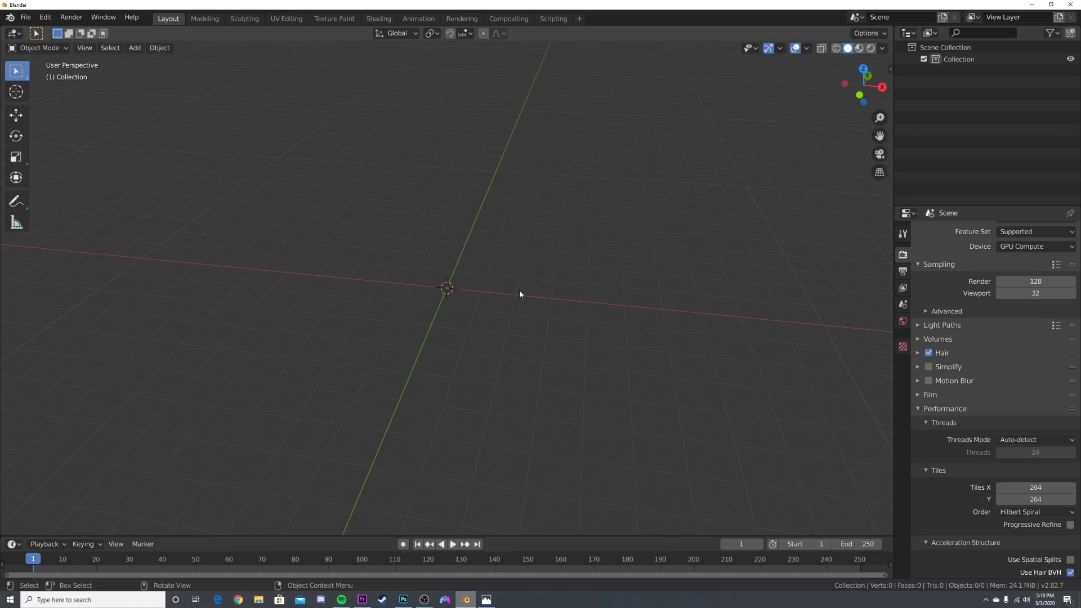
left_click(904, 288)
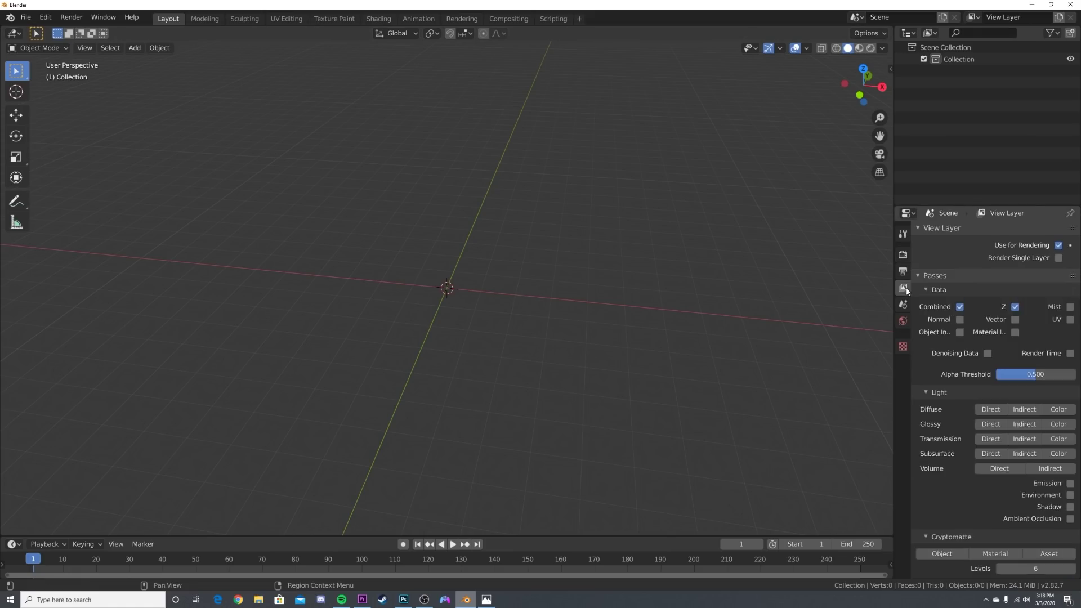
left_click(904, 304)
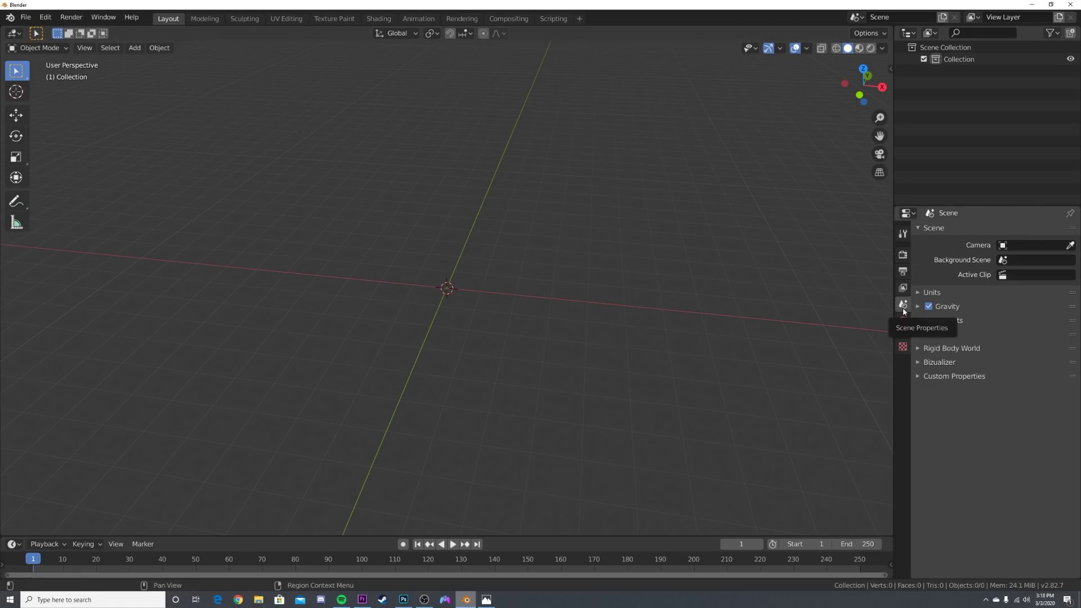
left_click(940, 363)
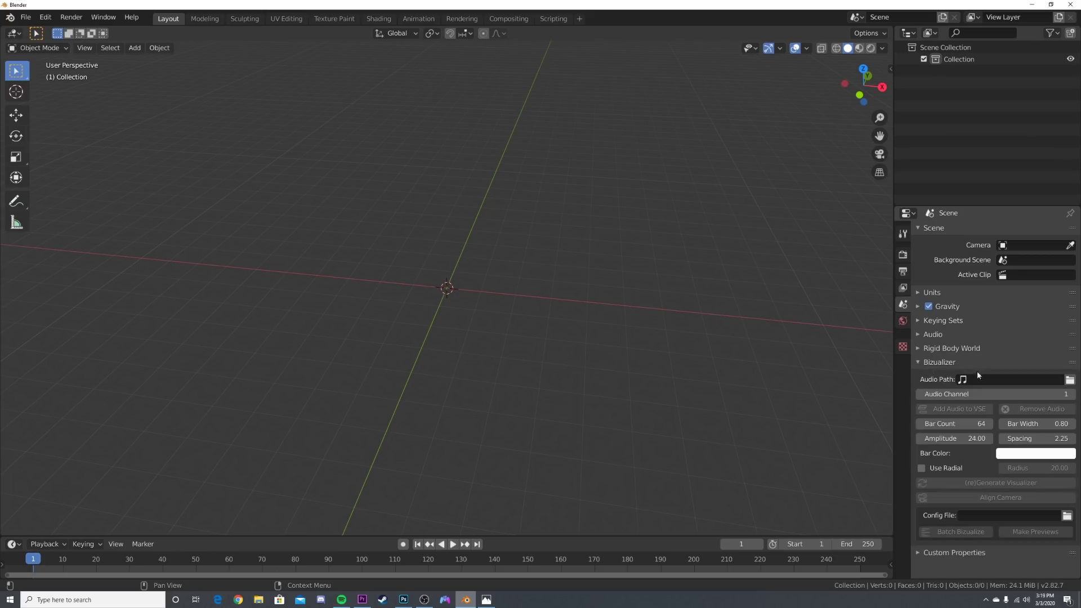
left_click(943, 363)
left_click(938, 364)
Load the Desktop audio file, enable Use Radial, and generate the visualizer bars
left_click(1069, 380)
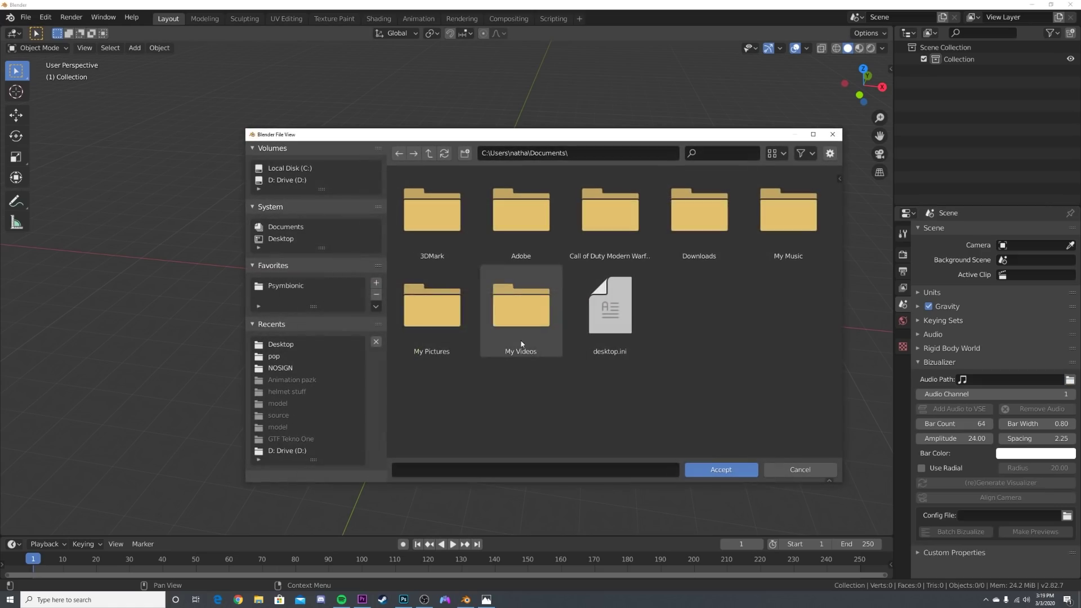
left_click(280, 239)
double_click(703, 330)
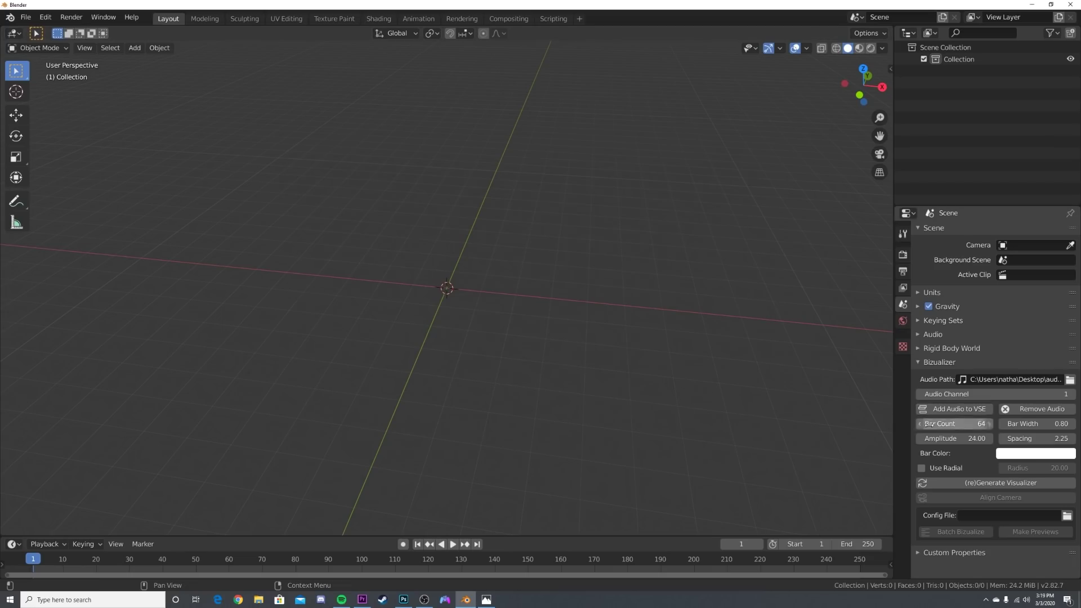
left_click(922, 468)
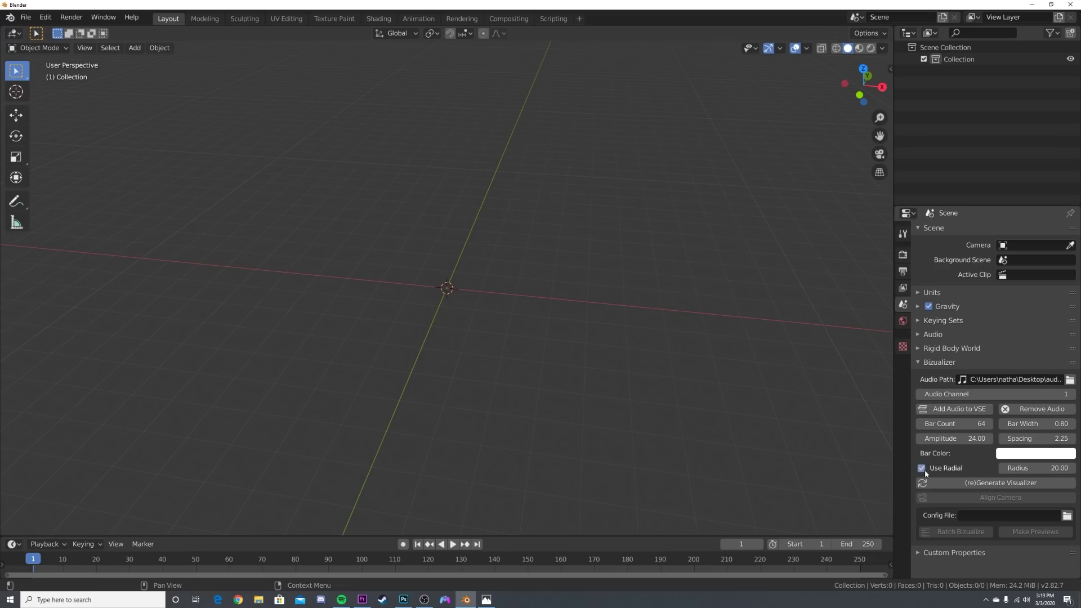
left_click(984, 484)
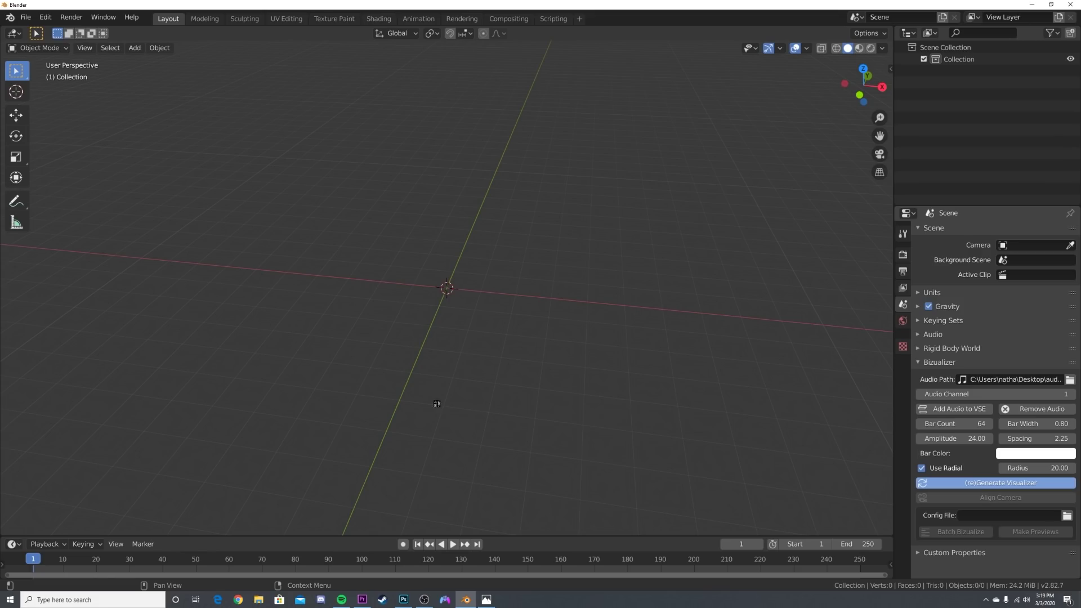
Play the animation and view the radial bar ring from above
left_click(453, 543)
middle_click_drag(495, 374, 506, 414)
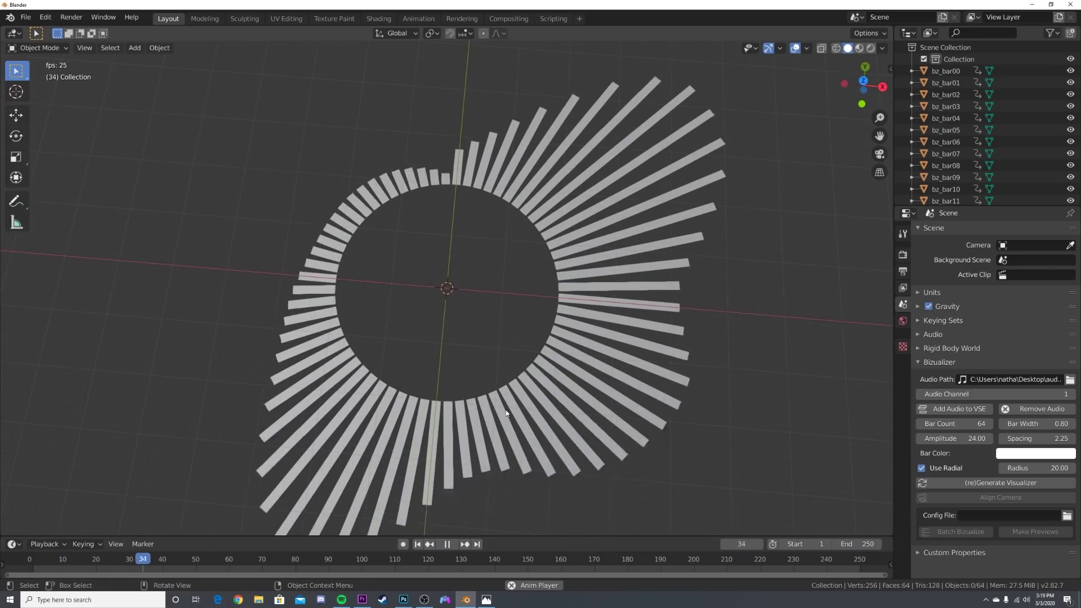
left_click(452, 545)
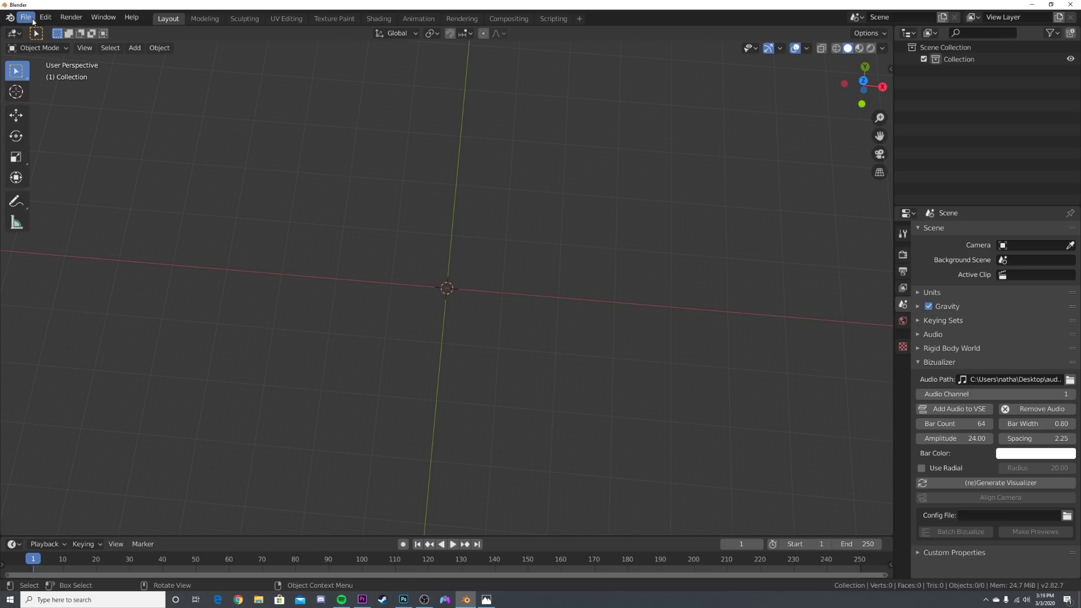
Install the add-on from Desktop\Bizualizer-master.zip through Preferences, then close Preferences
left_click(33, 20)
mouse_move(45, 17)
left_click(60, 188)
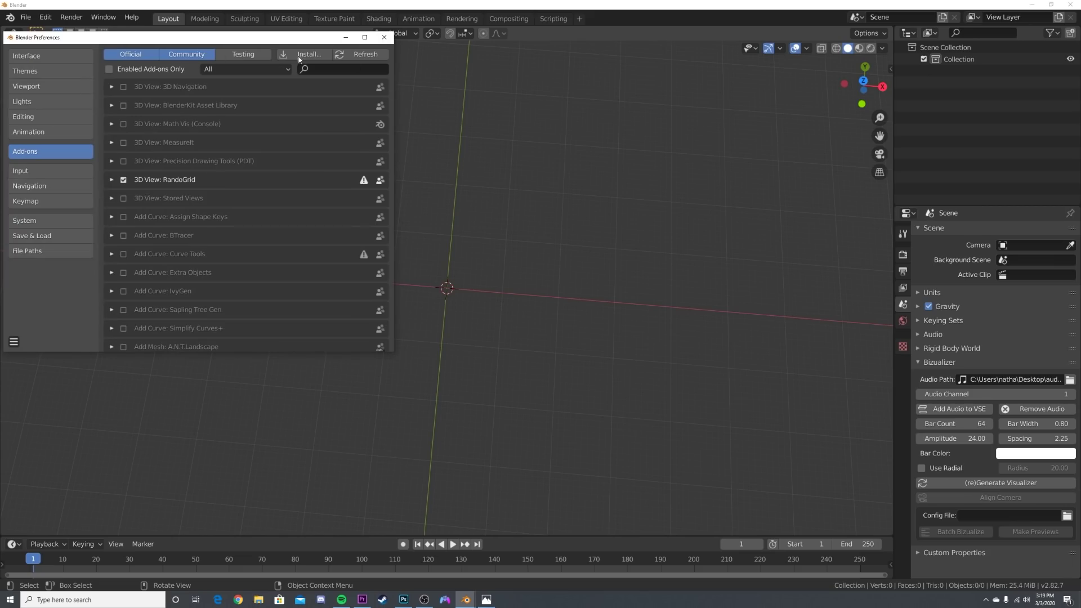
left_click(299, 56)
left_click(286, 239)
scroll(572, 332, "down", 5)
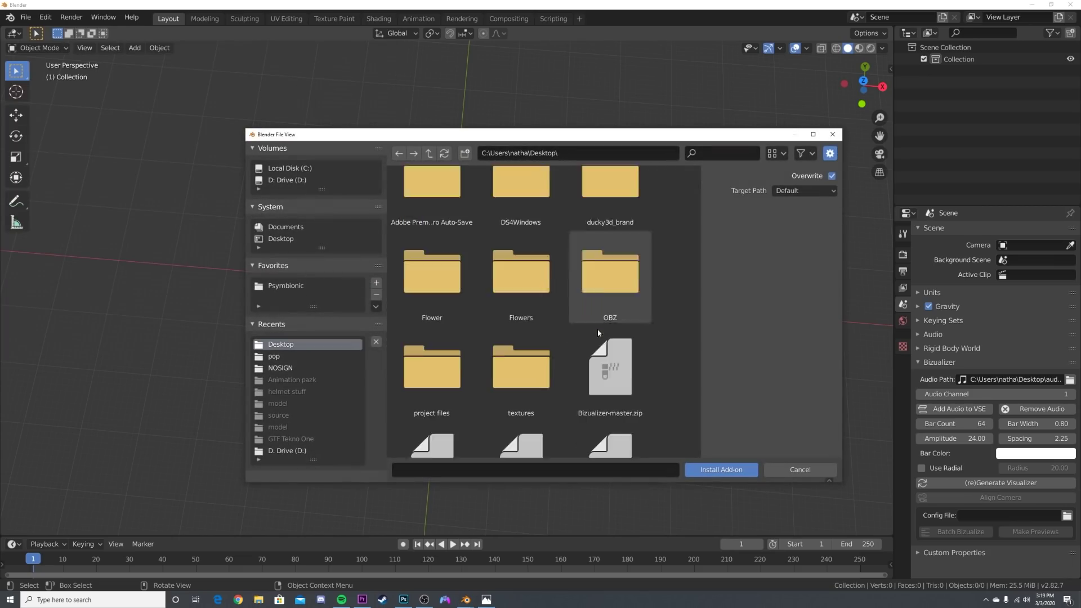
double_click(601, 309)
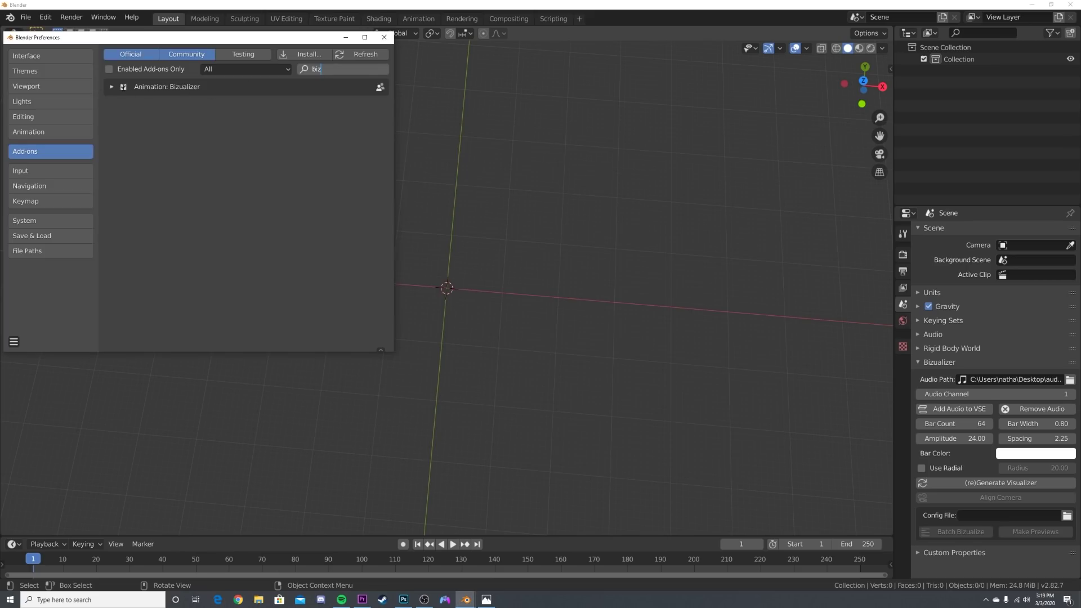
left_click(384, 37)
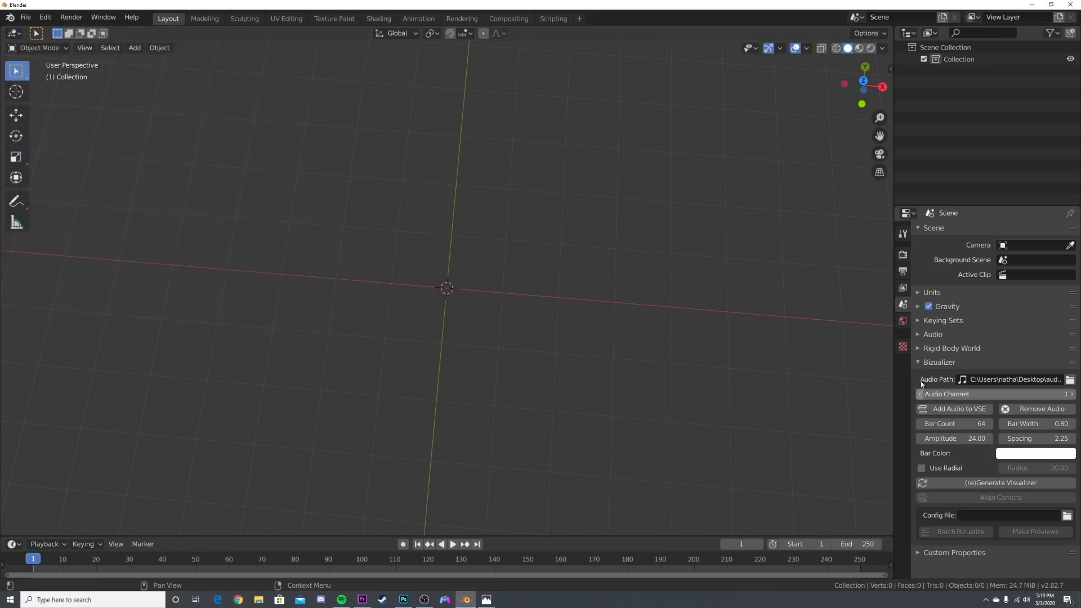
Load audio.mp3, enable Use Radial, keep white Bar Color, and generate the 64-bar ring
left_click(1071, 379)
scroll(680, 325, "down", 2)
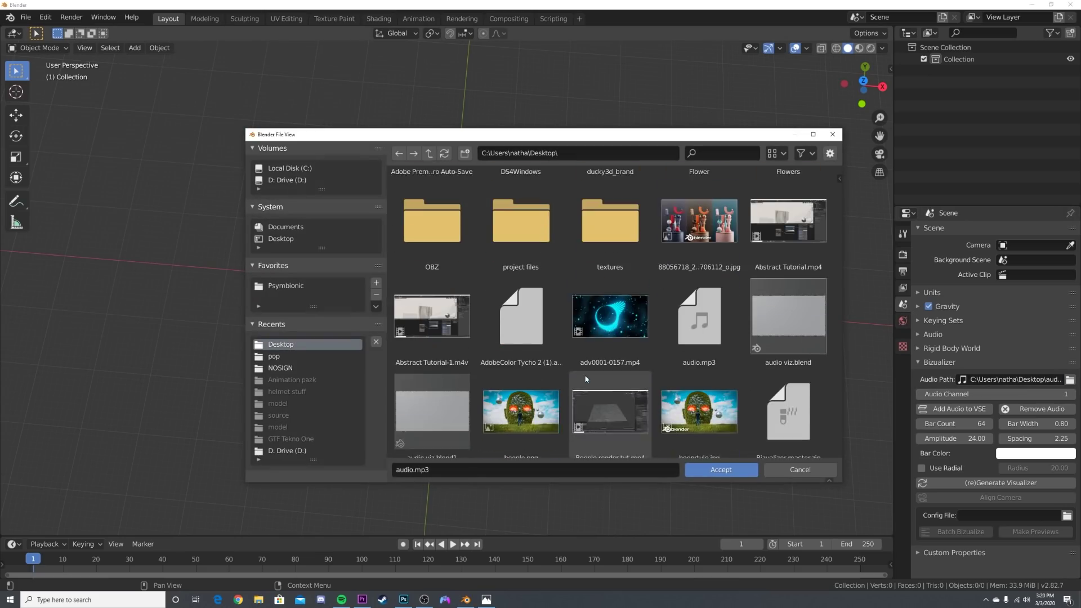
double_click(705, 333)
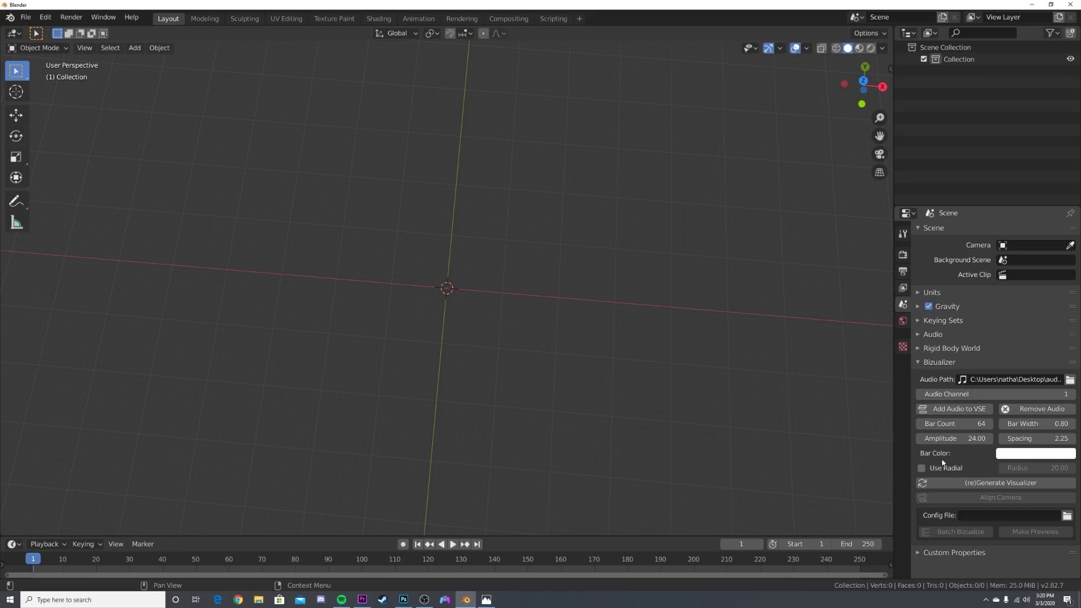
left_click(922, 469)
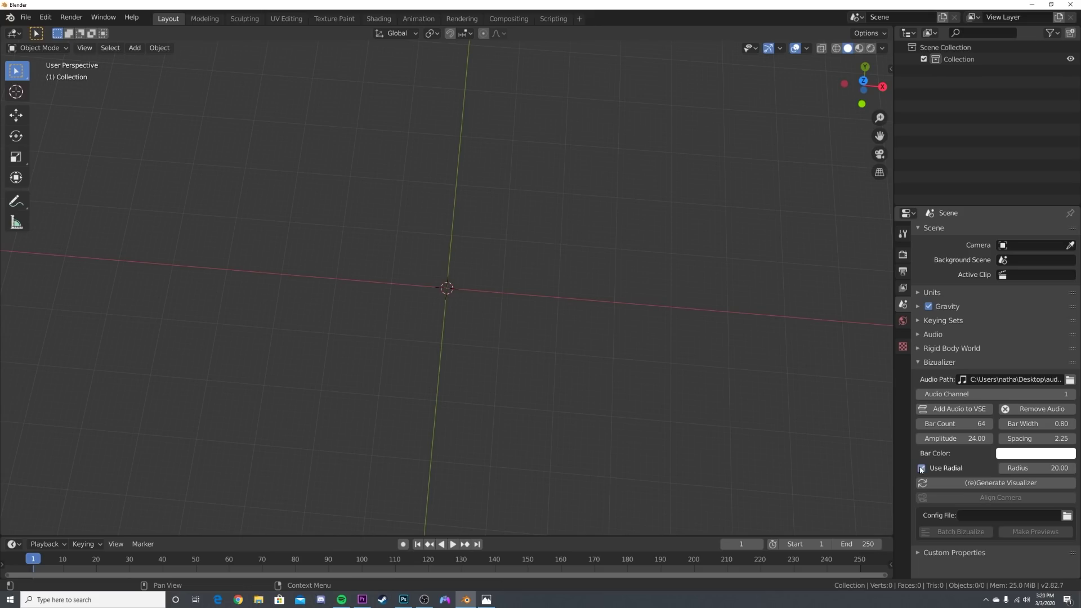
left_click(1016, 455)
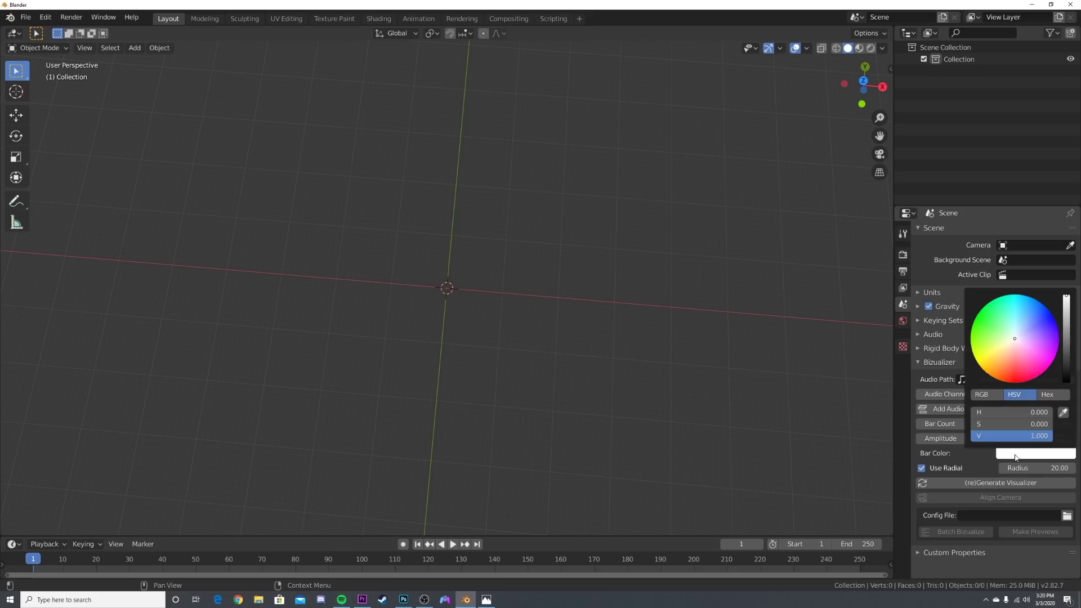
key("Escape")
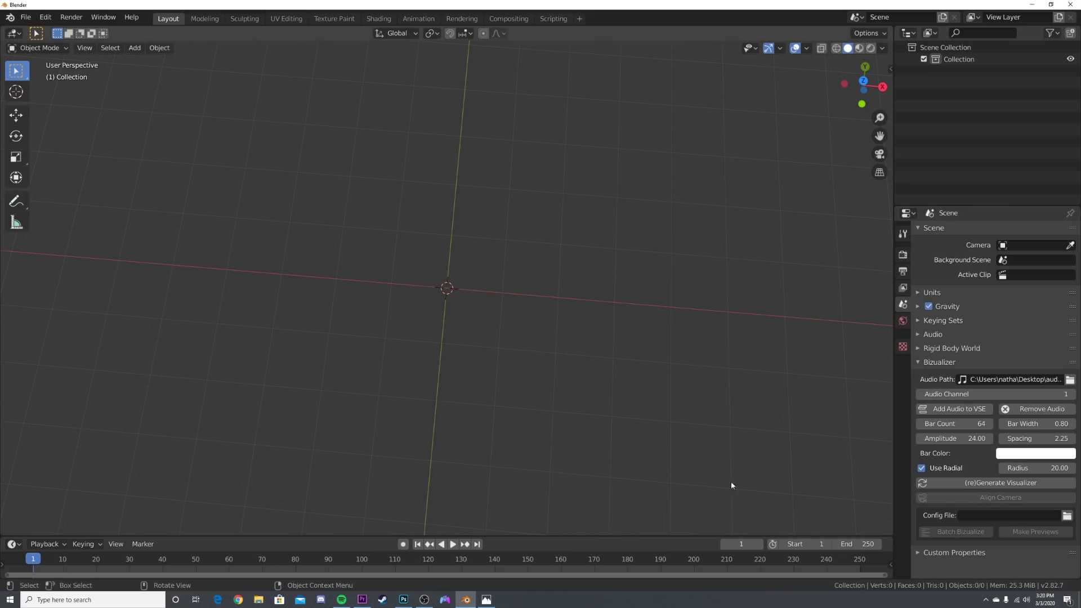
left_click(924, 482)
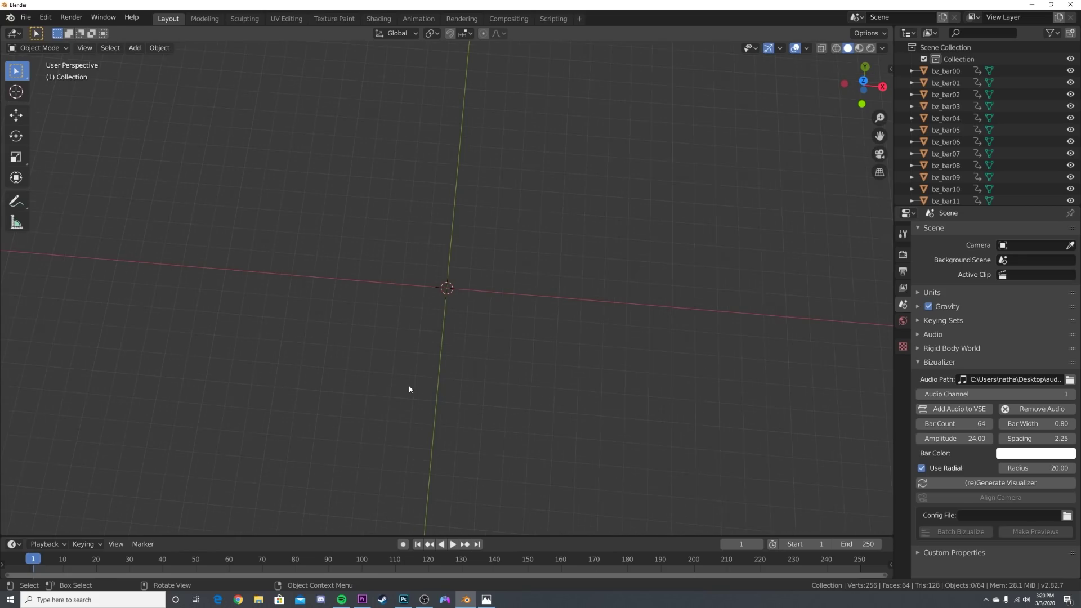
Preview the ring animation, then add and delete a test Ico Sphere
key("space")
key("space")
key("shift+a")
mouse_move(507, 316)
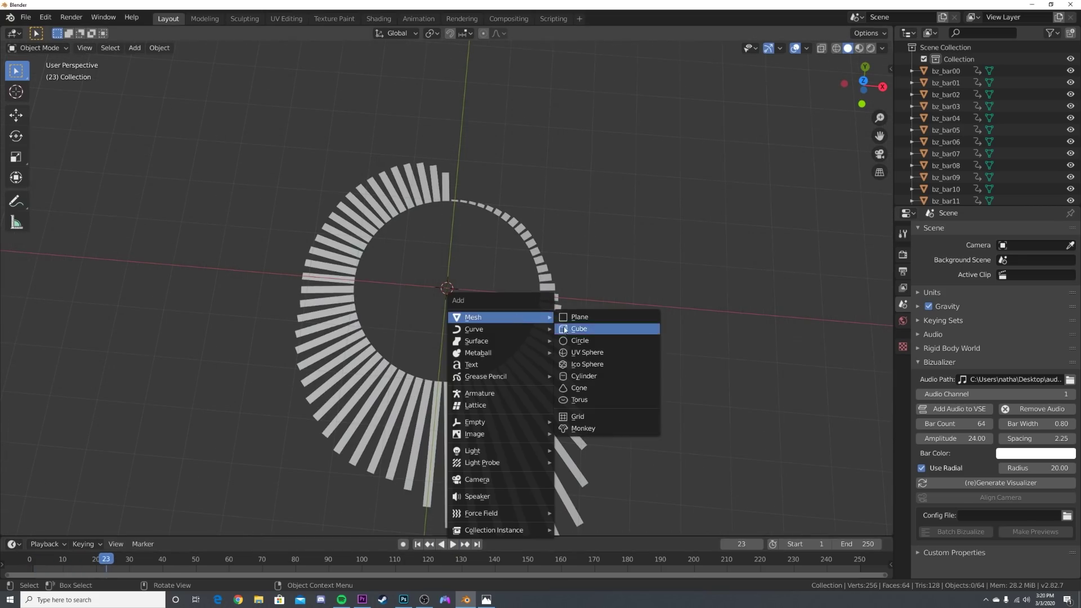
left_click(580, 366)
scroll(522, 354, "up", 10)
scroll(521, 328, "down", 8)
middle_click_drag(521, 328, 517, 384)
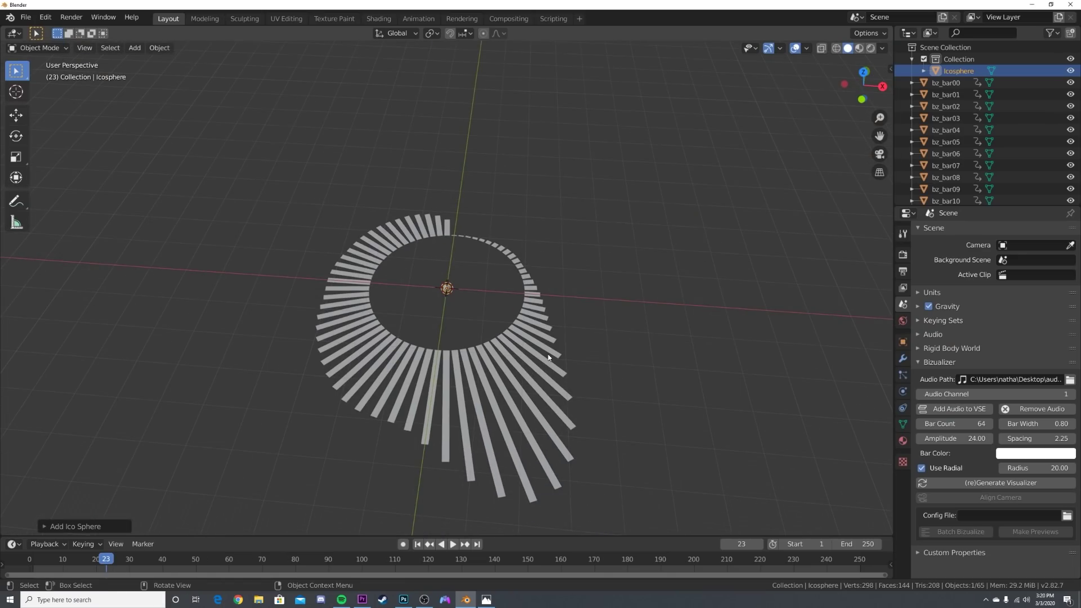
key("Delete")
scroll(557, 352, "down", 1)
Scale all the bars down to about 0.166 and apply the scale
left_click_drag(635, 226, 309, 510)
key("s")
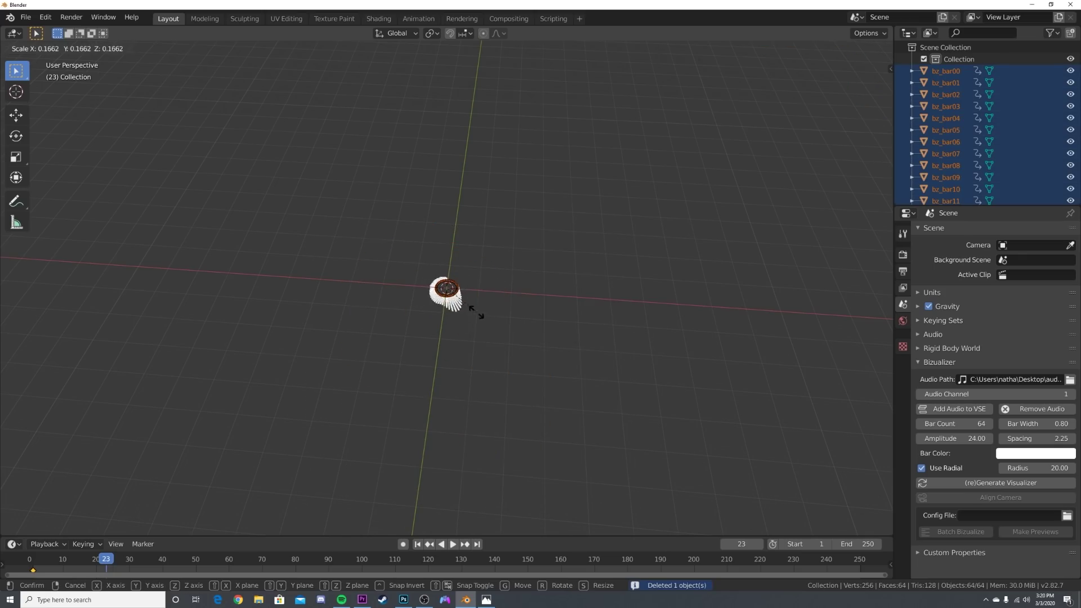
left_click(467, 308)
scroll(467, 309, "up", 8)
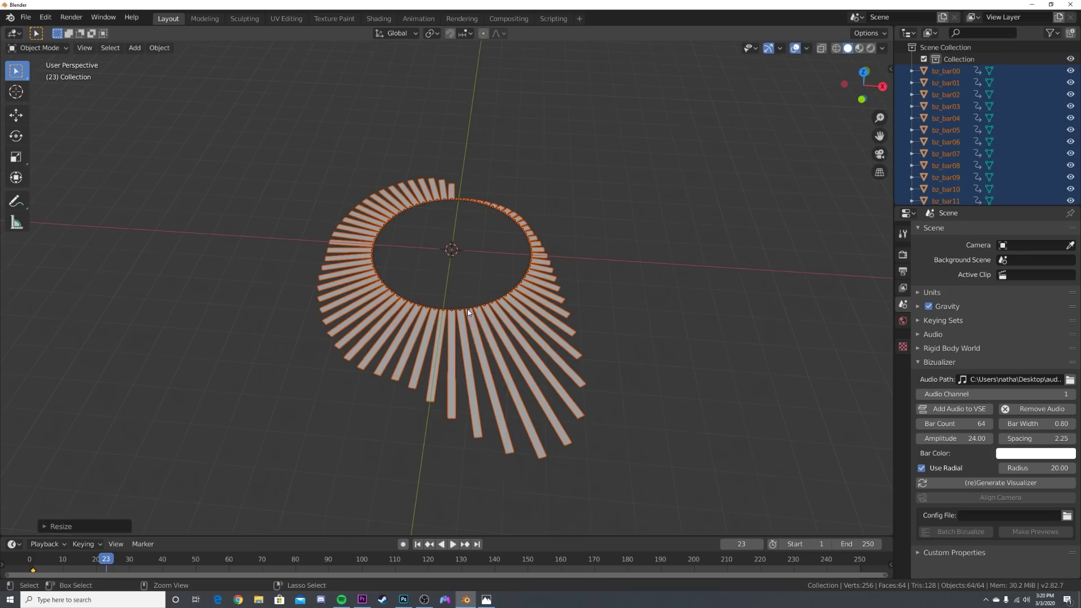
key("ctrl+a")
left_click(444, 333)
left_click(608, 263)
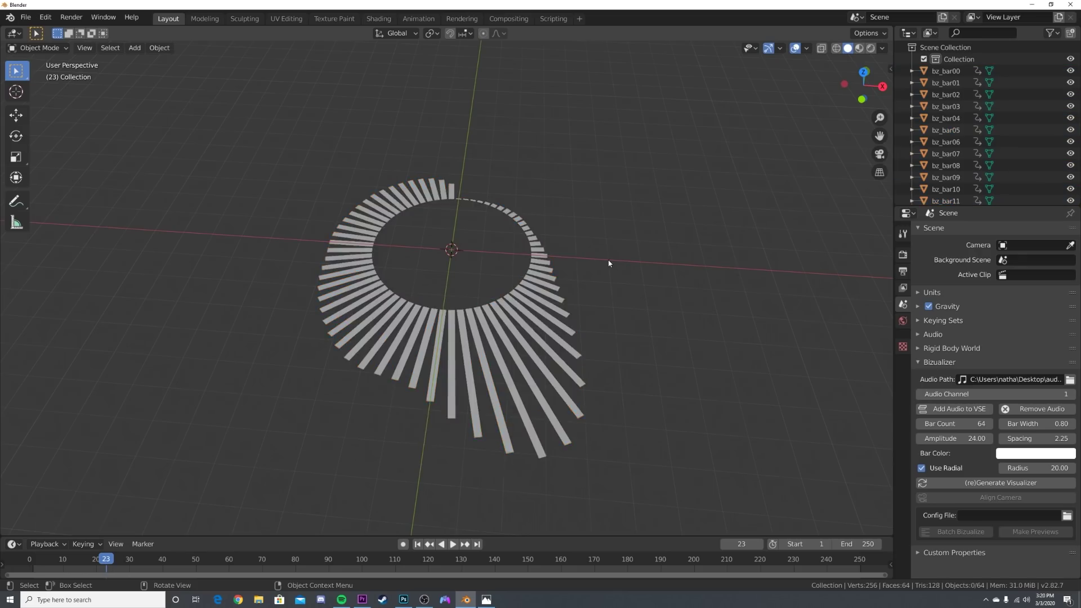
middle_click_drag(608, 263, 608, 304)
Switch the viewport to rendered shading and the render engine to Eevee
left_click(449, 383)
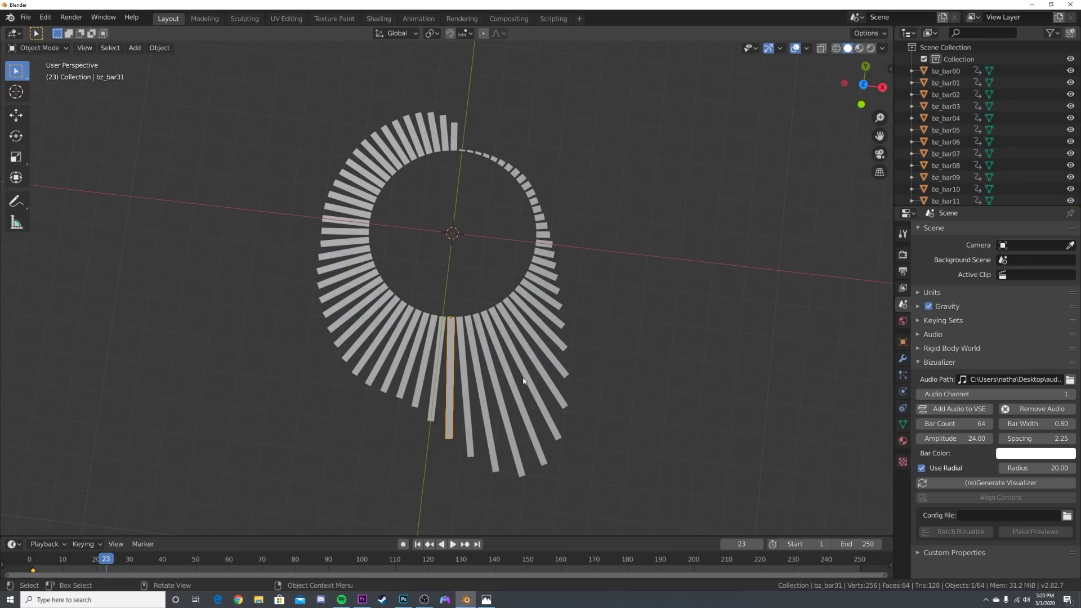
left_click(904, 359)
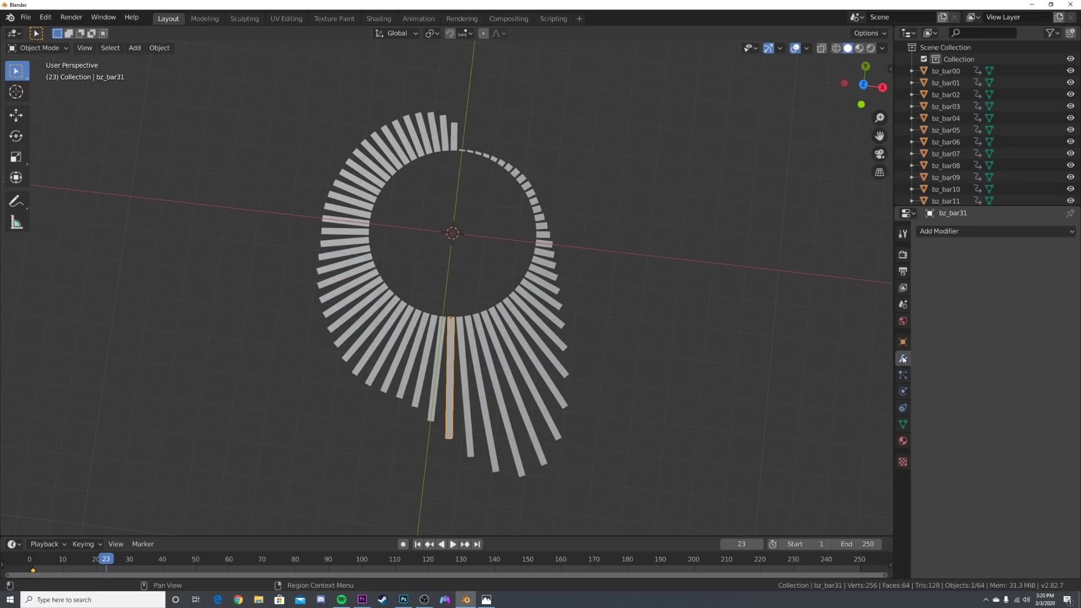
left_click(712, 329)
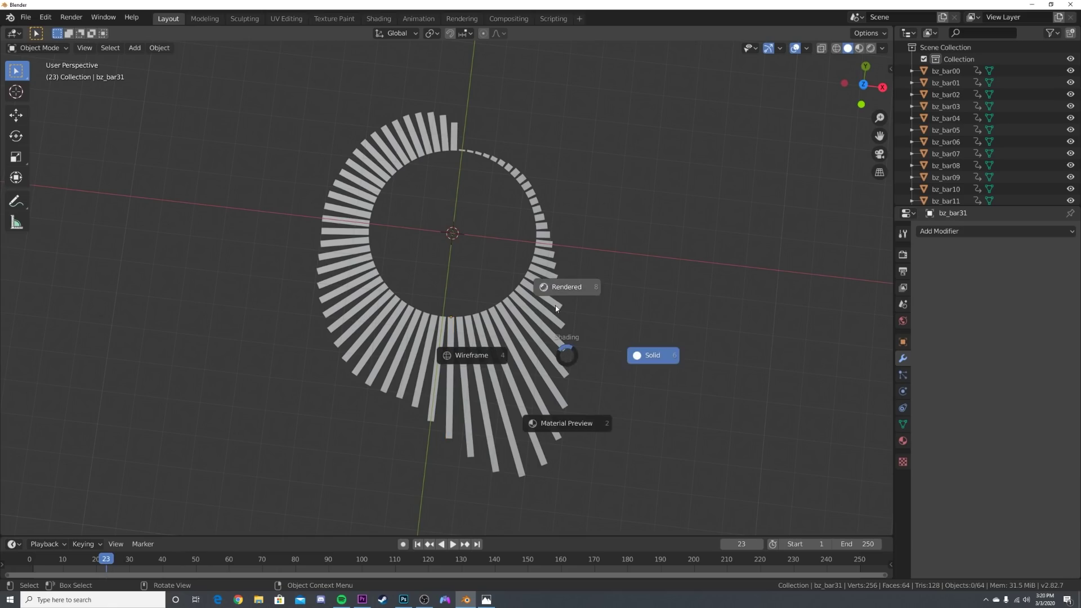
left_click(651, 355)
left_click(908, 257)
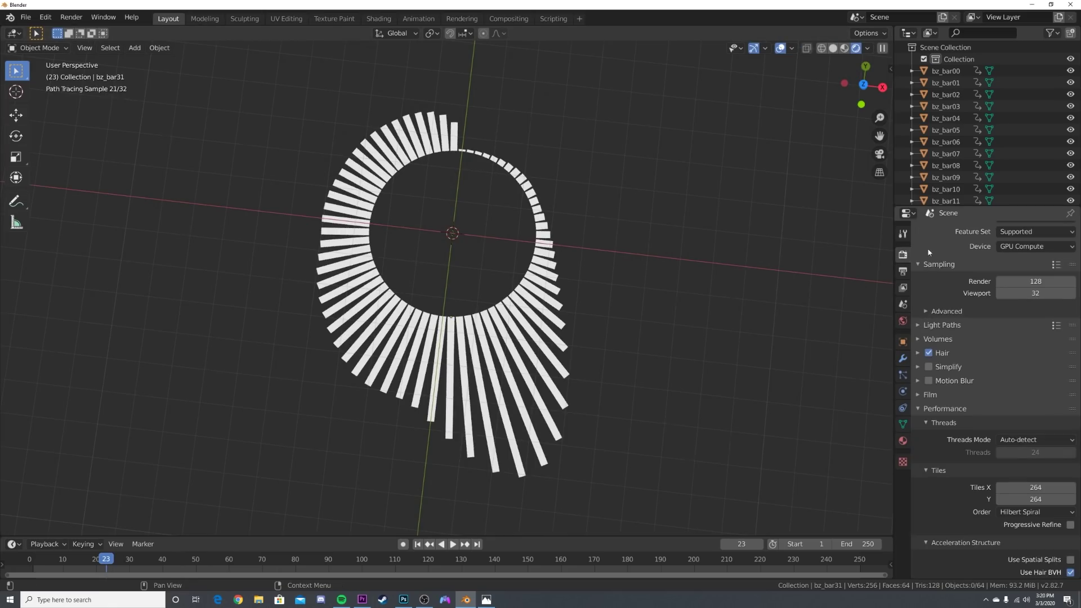
left_click(1023, 232)
left_click(1010, 244)
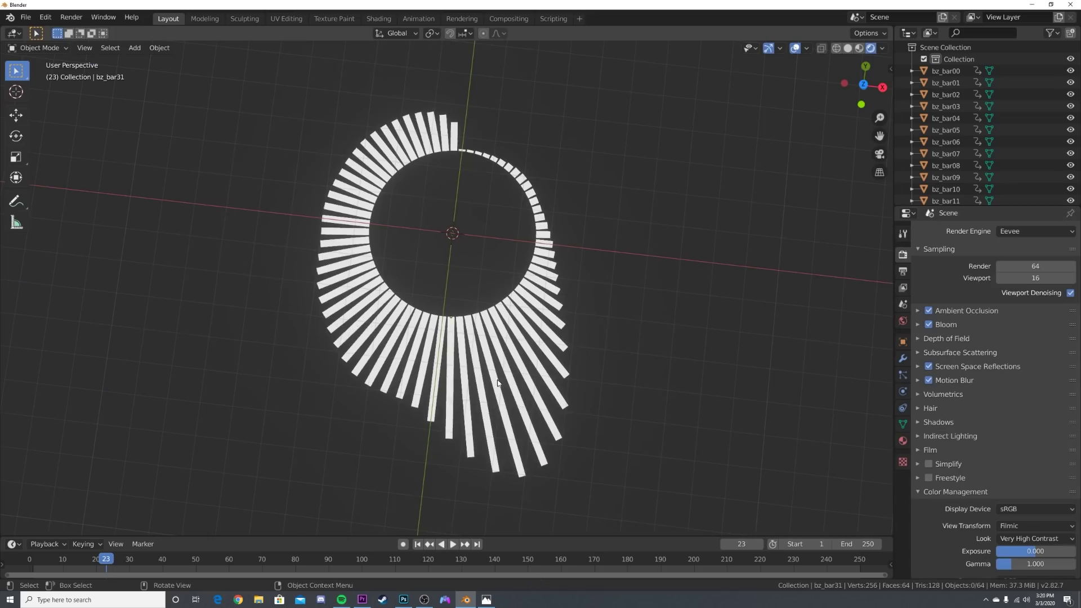
Replace the bar's bz_color material with a new Emission material of strength 6
left_click(903, 441)
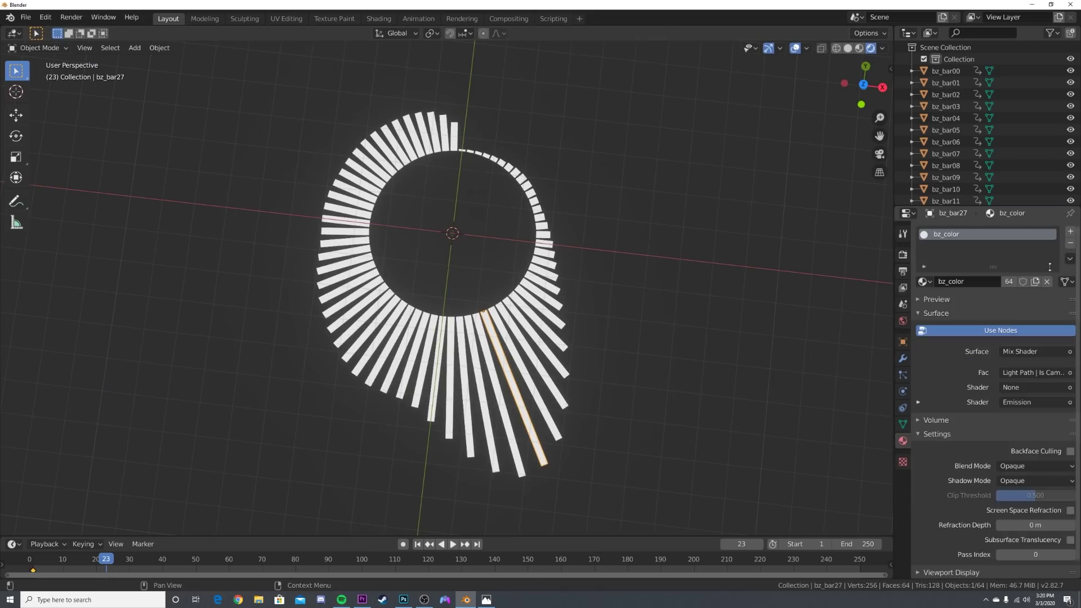
left_click(1071, 244)
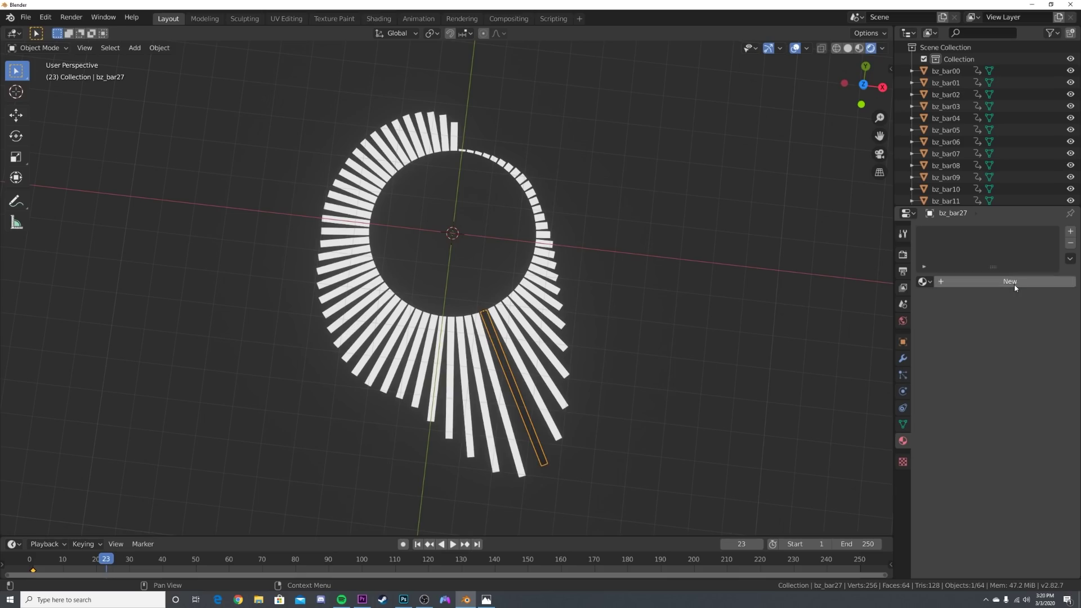
left_click(1015, 284)
left_click(1010, 349)
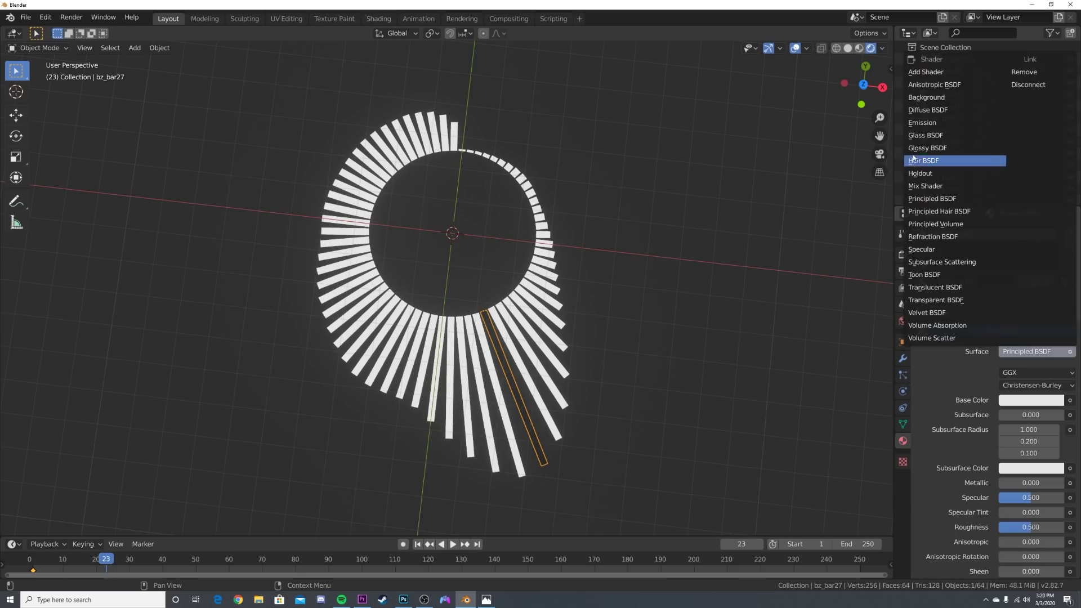
left_click(955, 136)
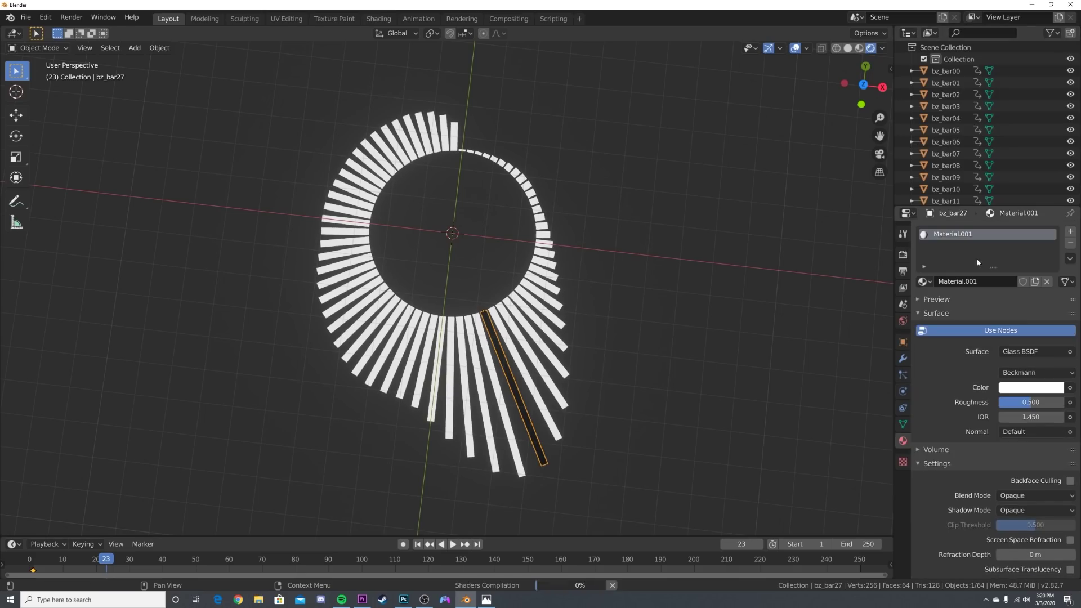
left_click(1019, 351)
left_click(1036, 351)
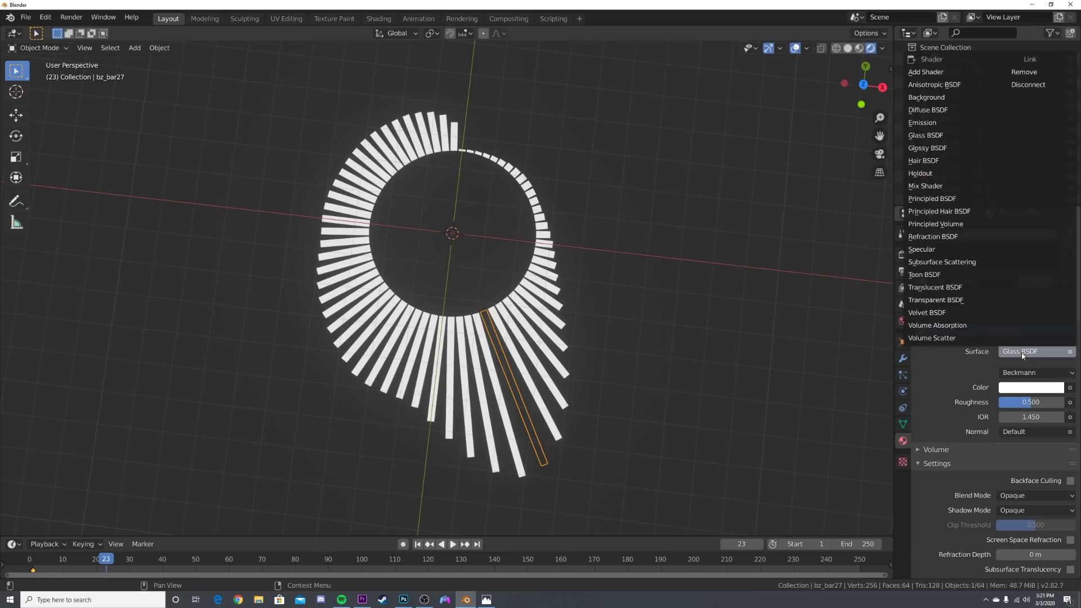
left_click(923, 127)
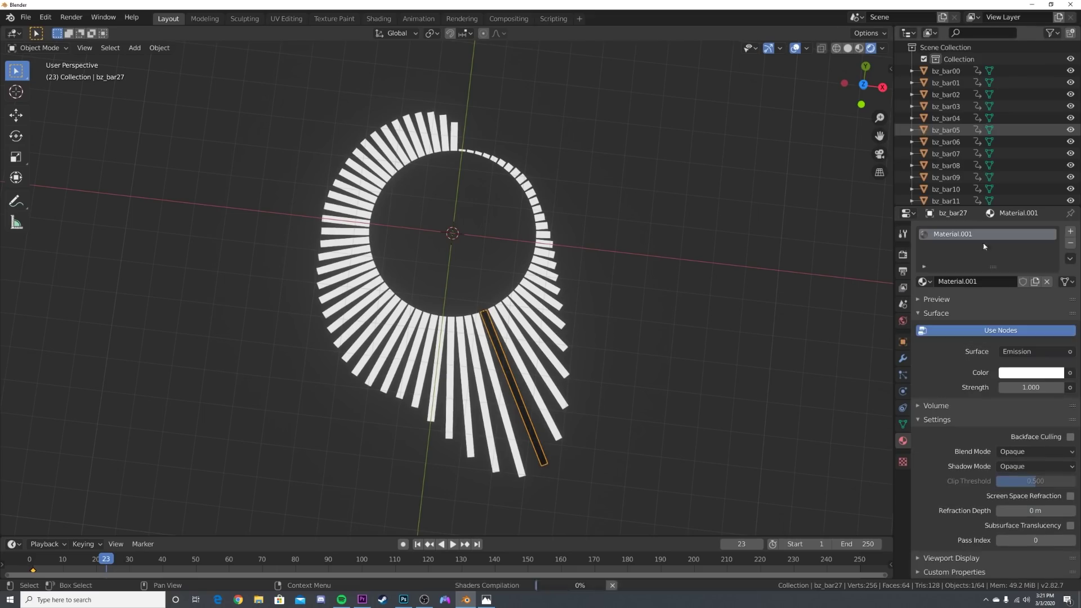
left_click(1023, 388)
type("6")
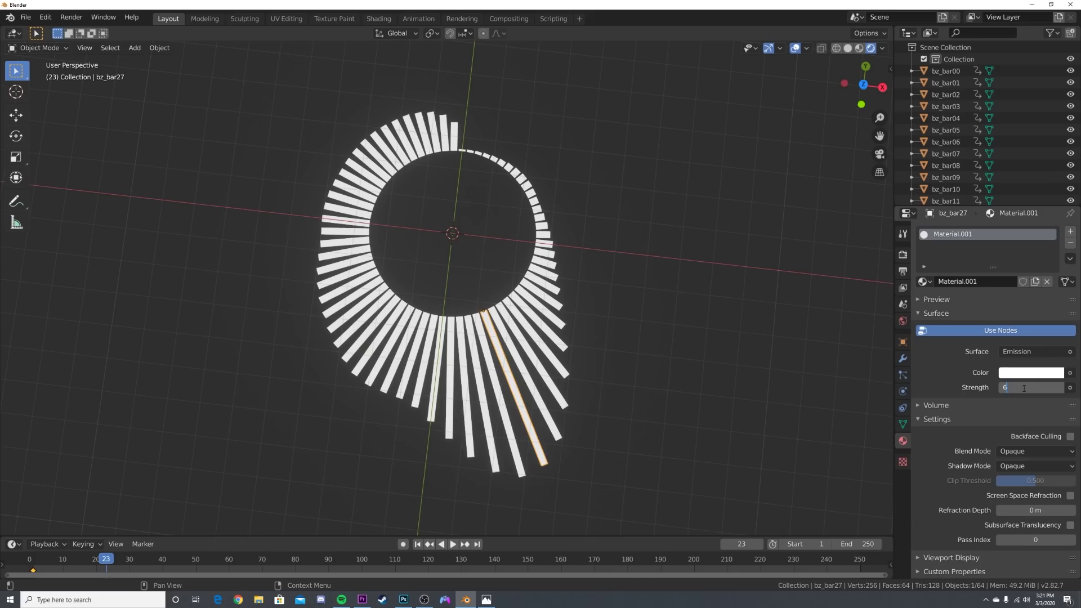
key("Return")
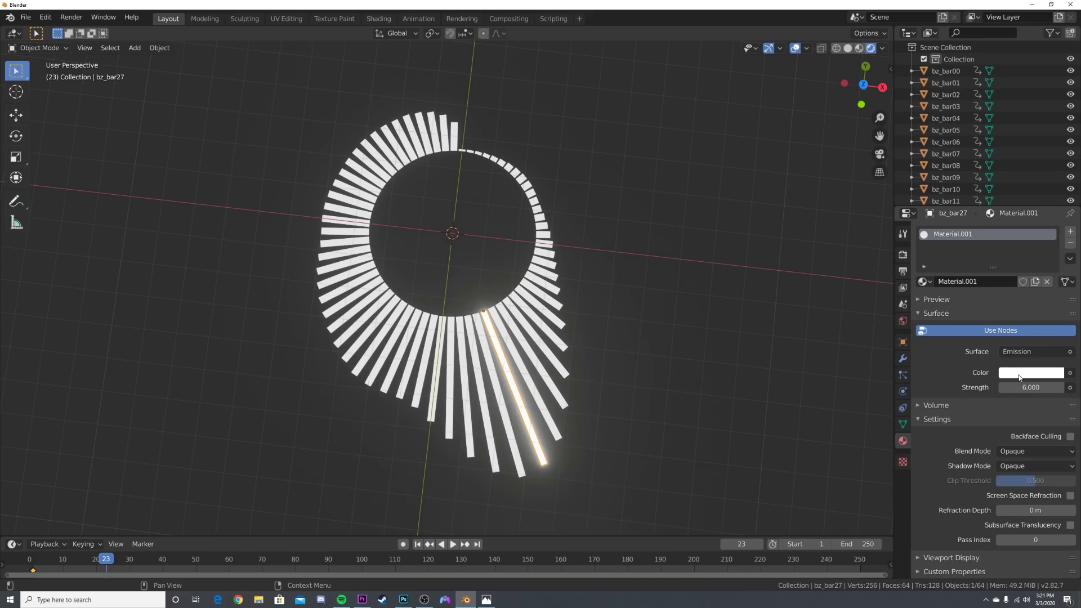
Tint the emission cyan-blue and link the material to all the bars
left_click(1022, 372)
left_click_drag(995, 259, 1022, 209)
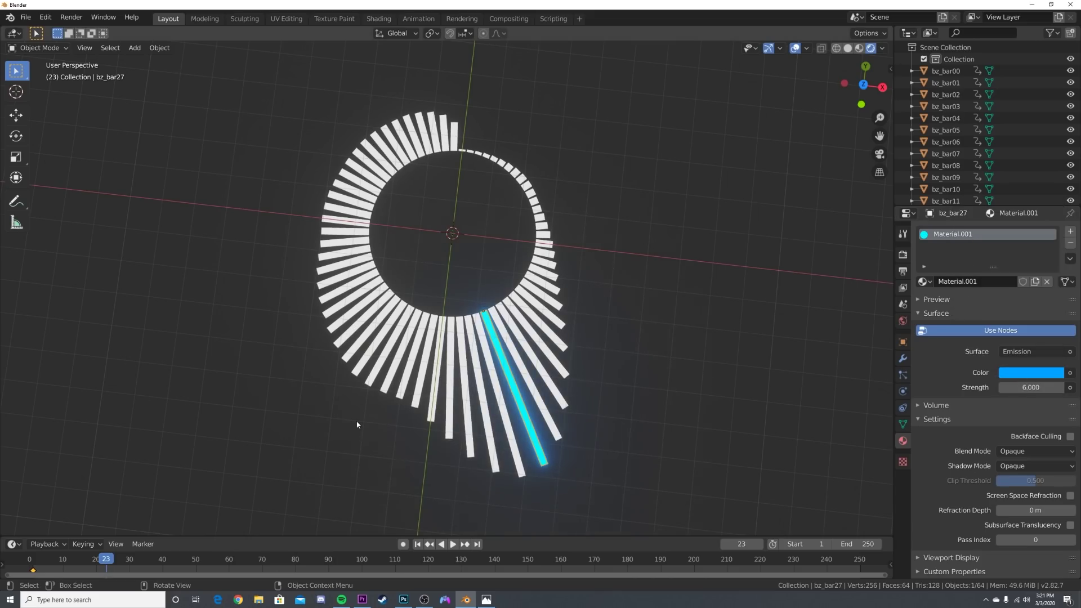
key("a")
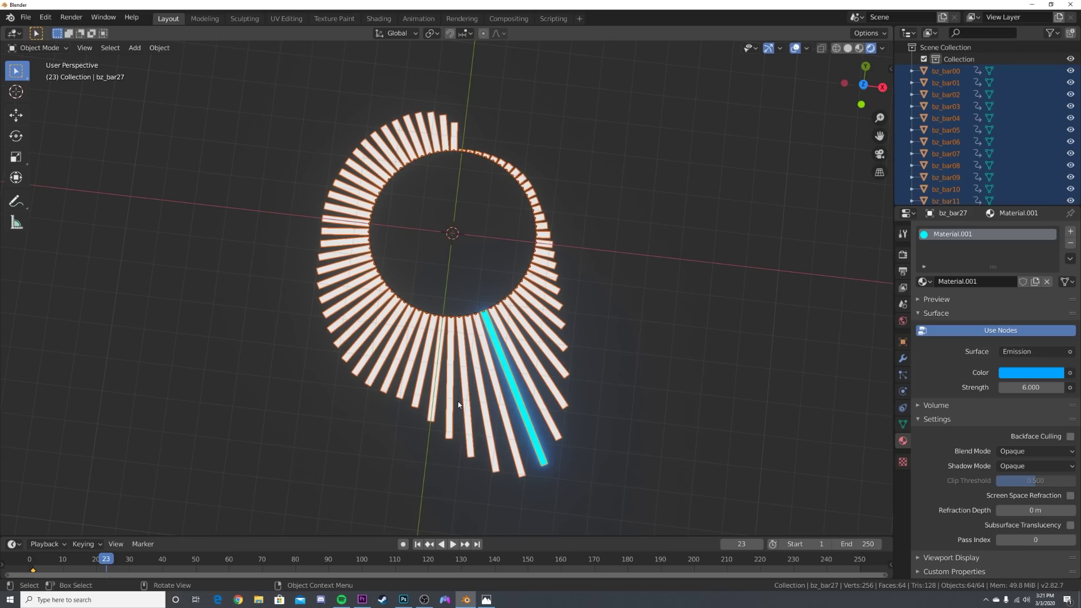
key("ctrl")
key("ctrl+l")
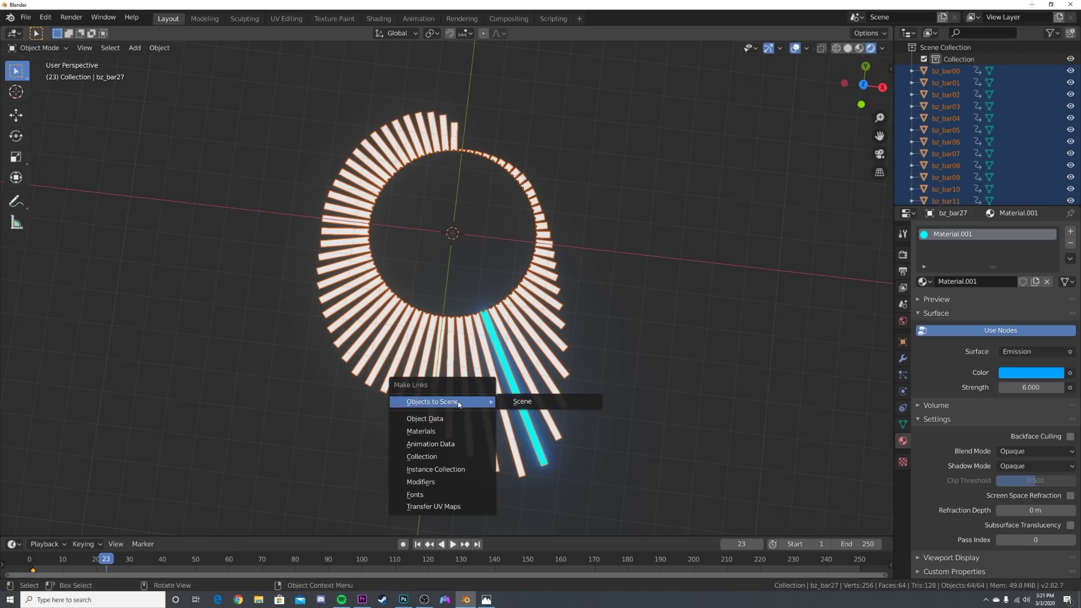
left_click(422, 430)
Switch to Top view and add a camera above the ring
left_click(598, 343)
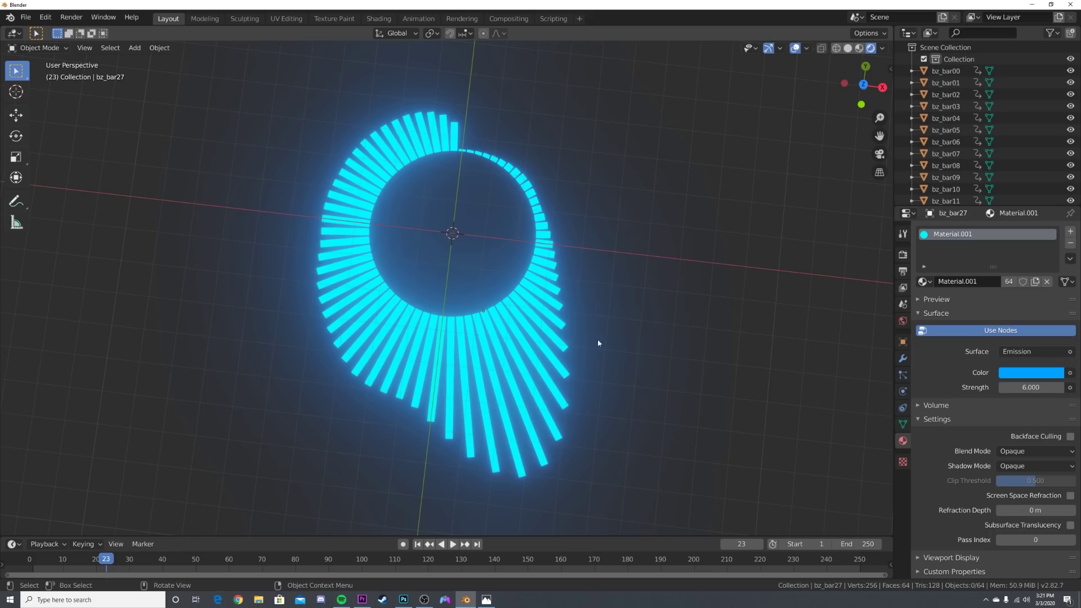
key("grave")
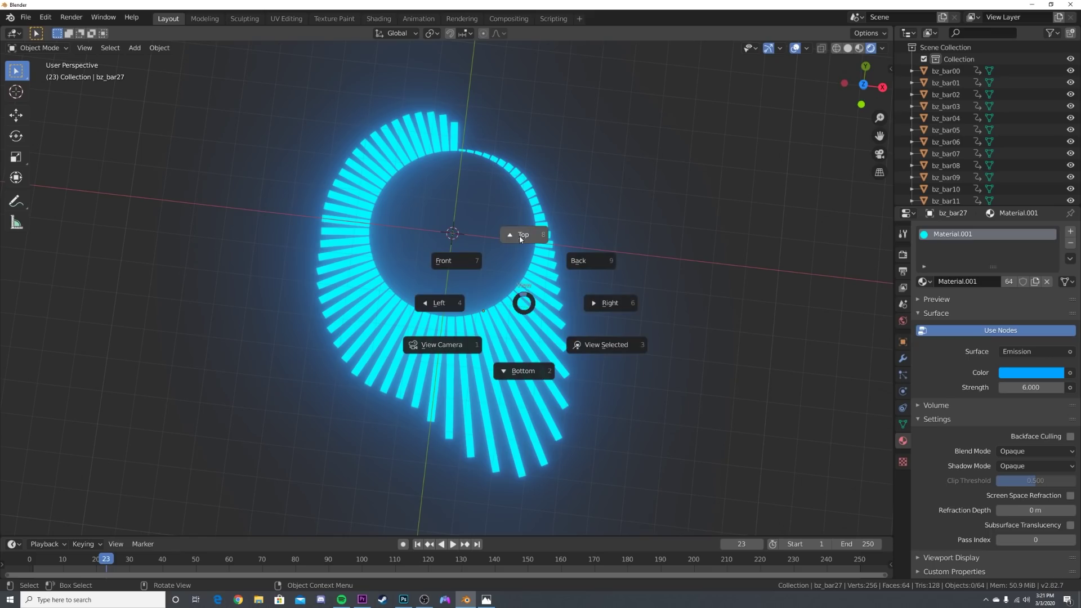
left_click(518, 235)
key("shift+a")
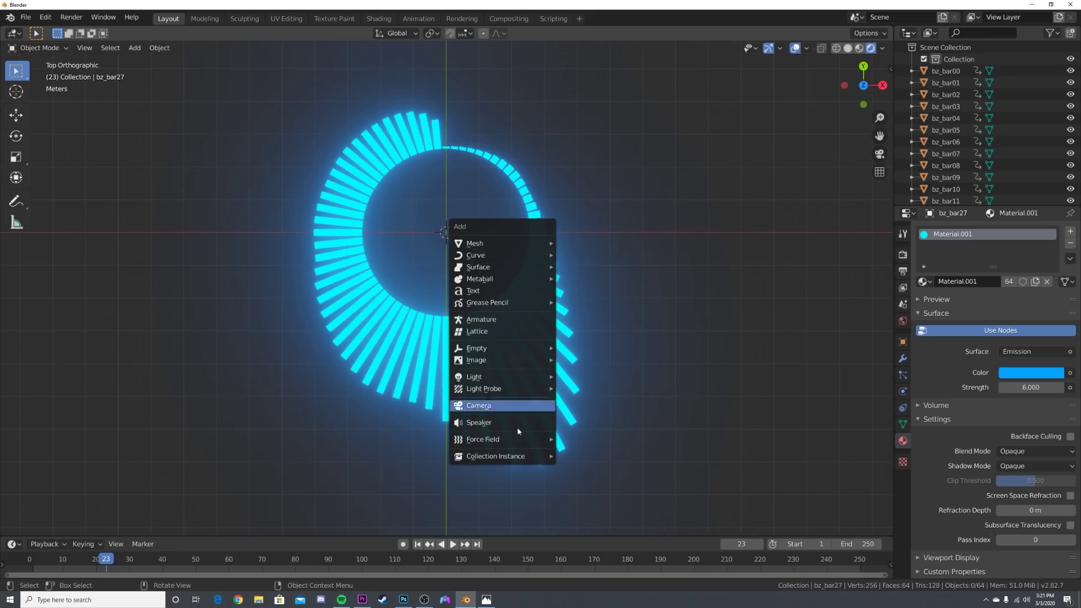
left_click(498, 407)
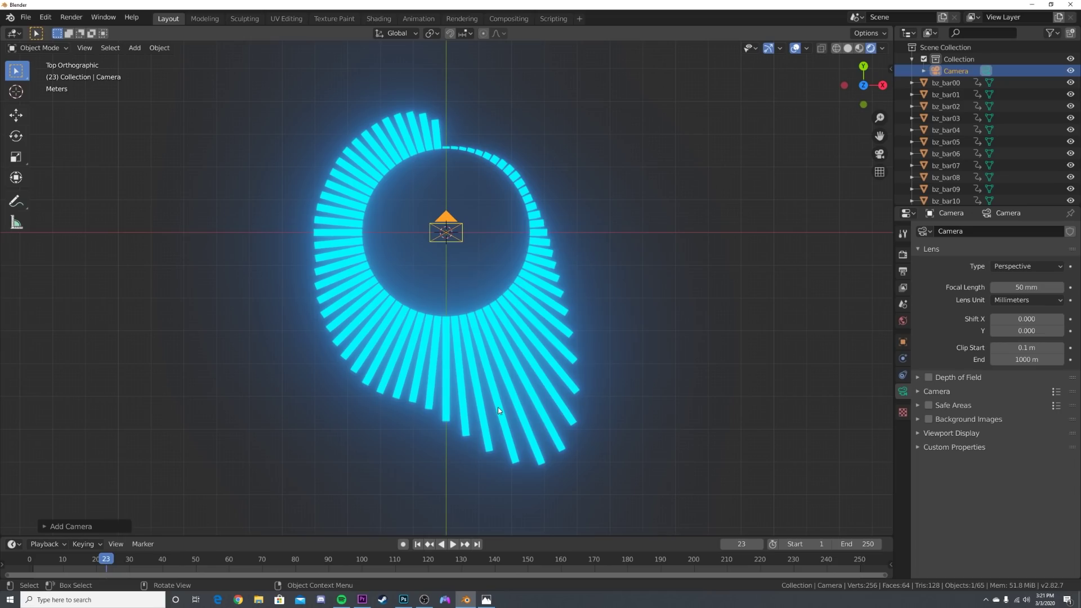
Look through the camera, dolly it back along Z to frame the ring, and preview playback
key("KP_0")
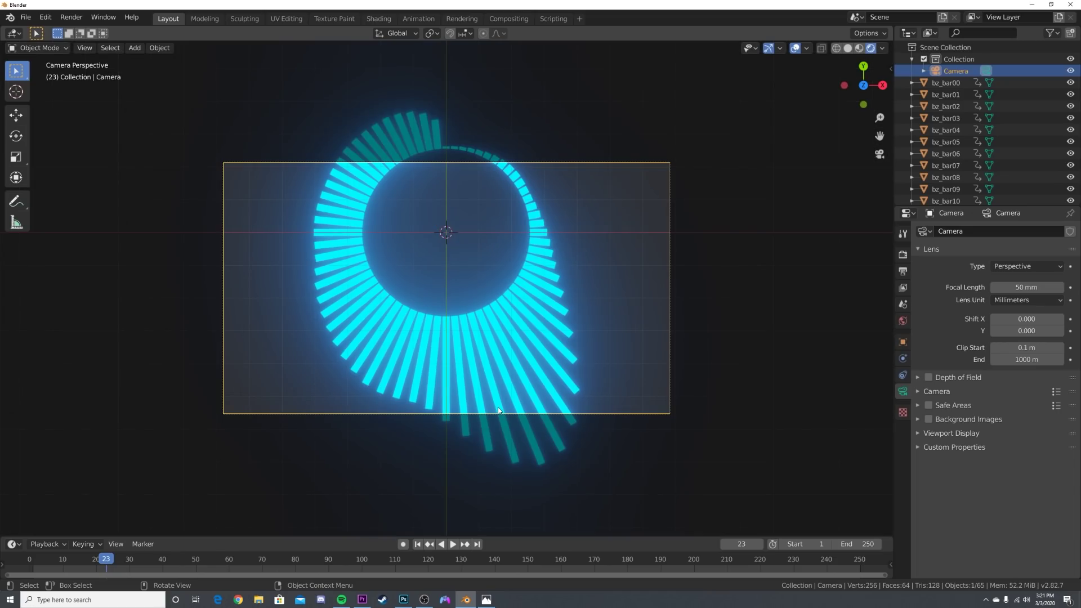
key("g")
key("z")
key("z")
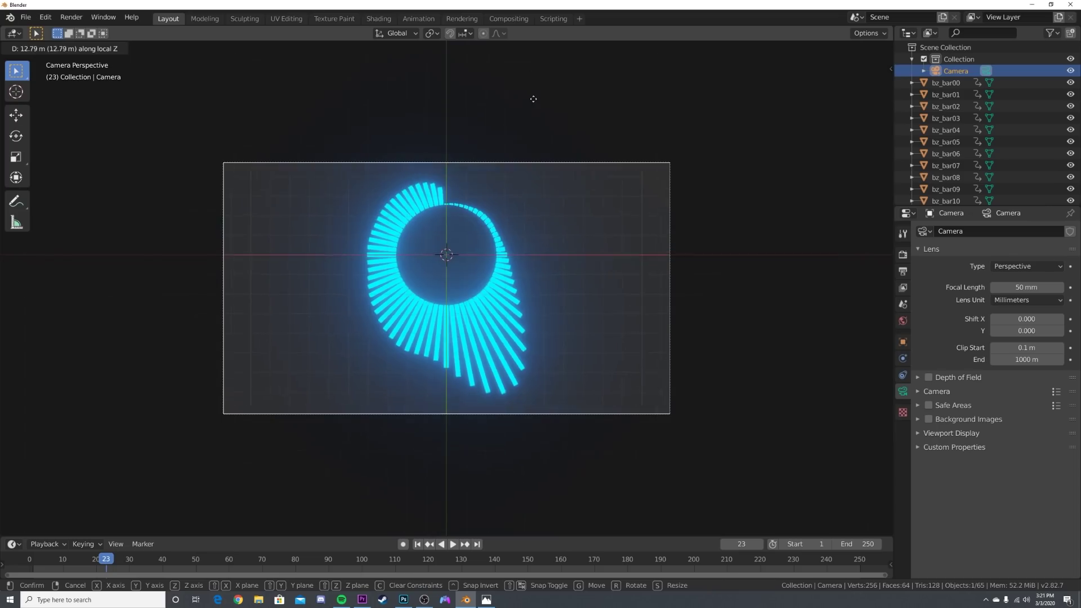
left_click(534, 101)
key("Home")
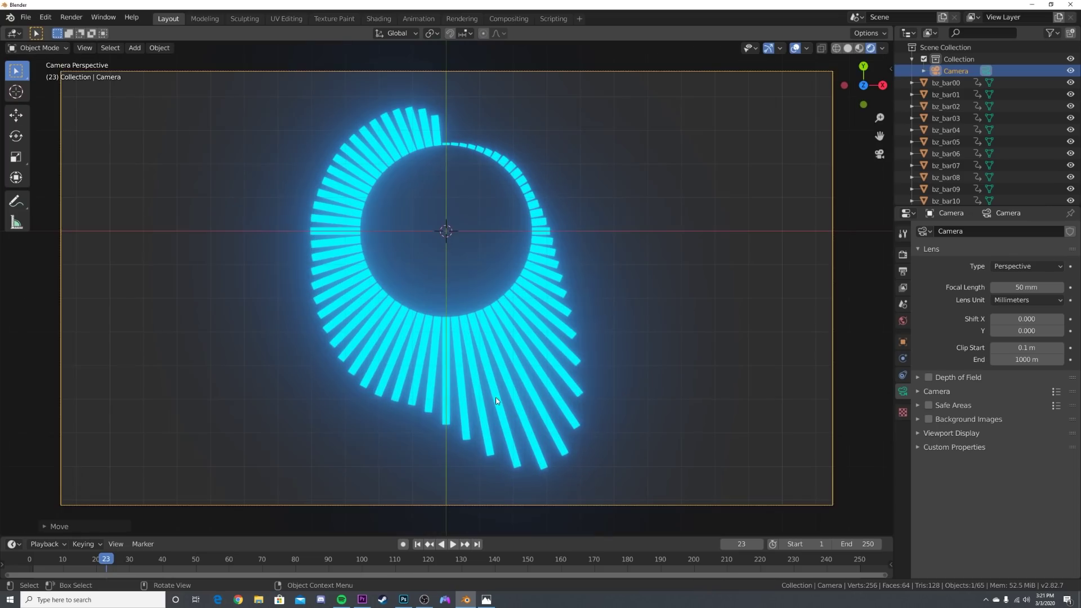
left_click(452, 544)
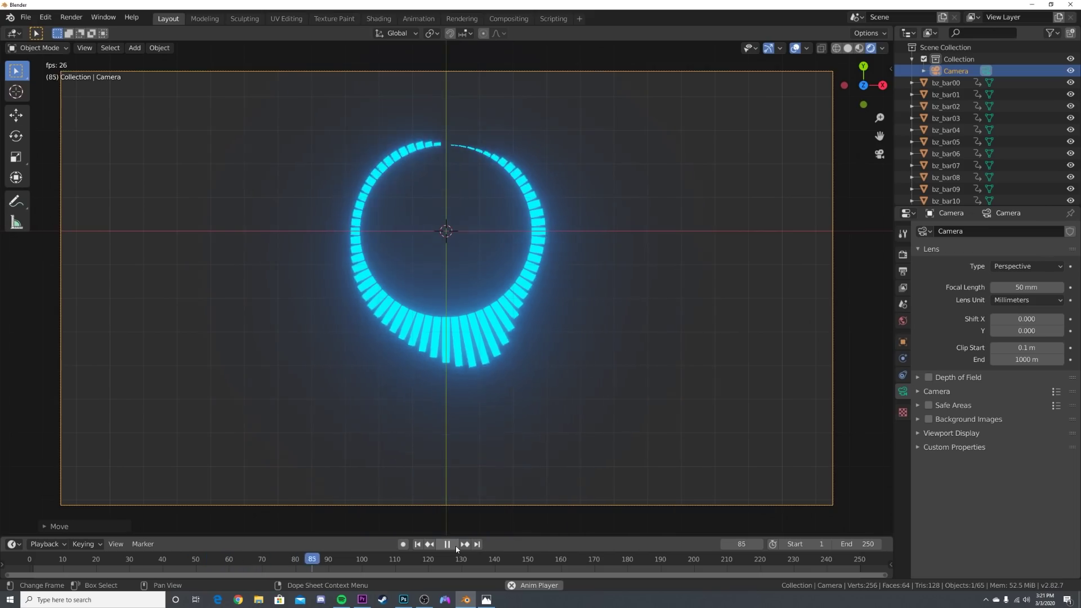
left_click(455, 546)
Add a Video Editing workspace with the playhead at frame 1
left_click(580, 19)
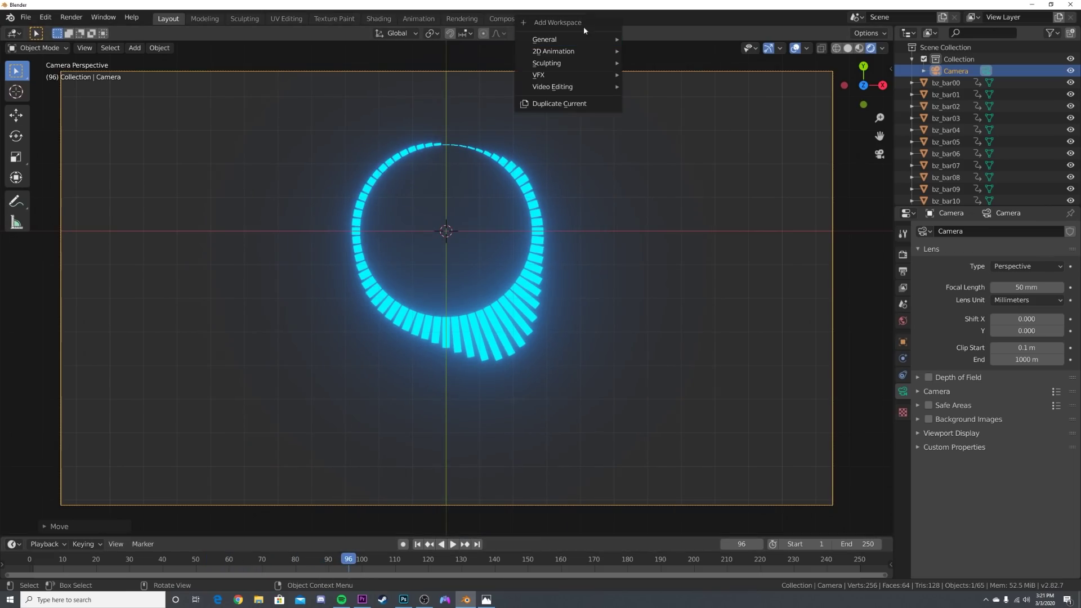
mouse_move(566, 87)
left_click(663, 98)
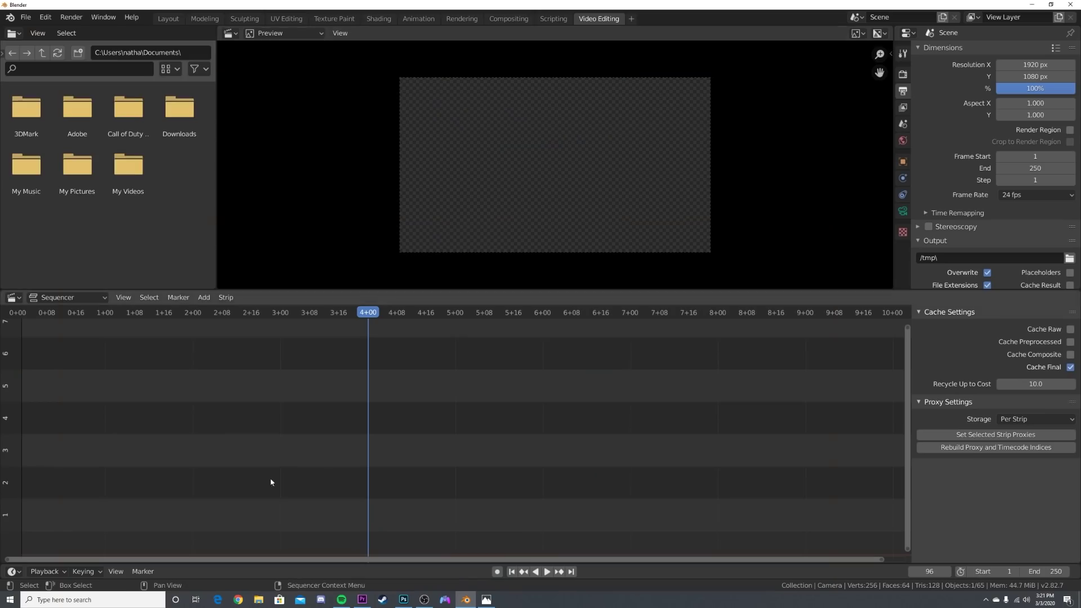
left_click(512, 571)
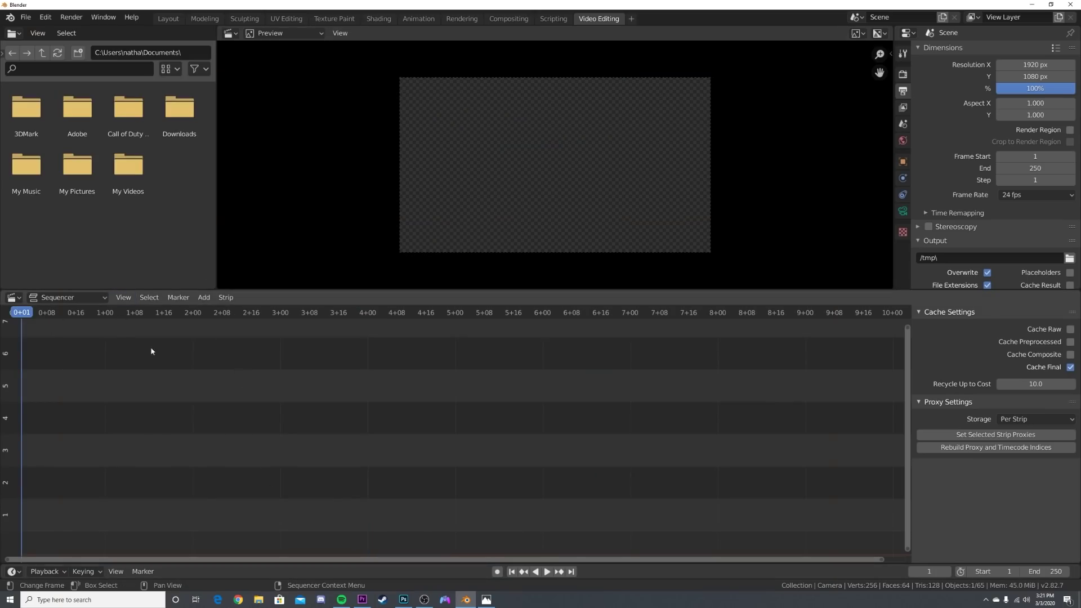
Add Desktop/audio.mp3 as a sound strip, preview it, and return to Layout
left_click(204, 298)
left_click(225, 361)
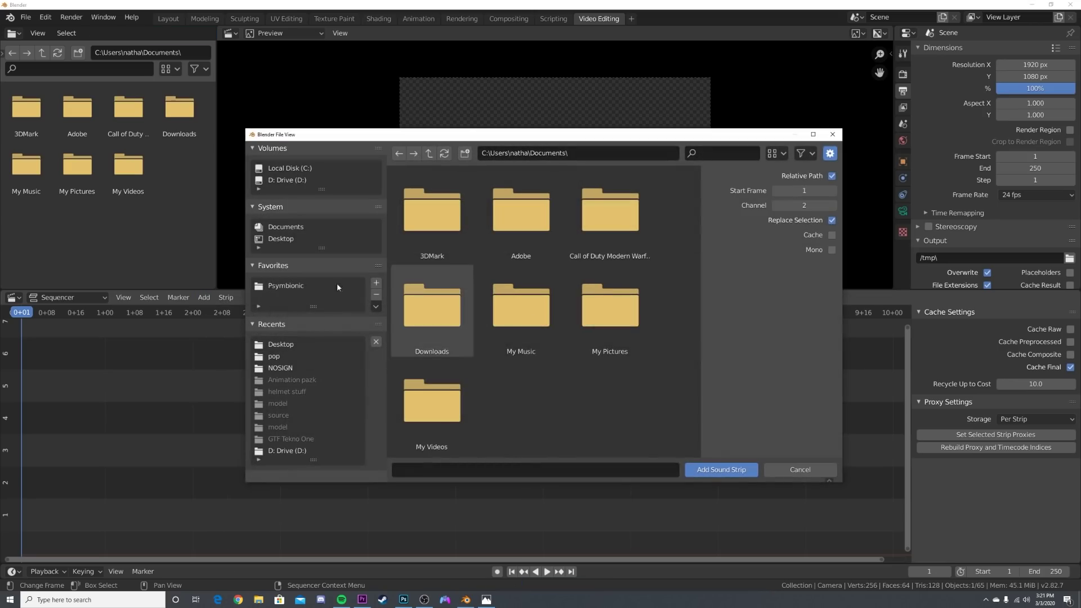
left_click(291, 244)
double_click(633, 418)
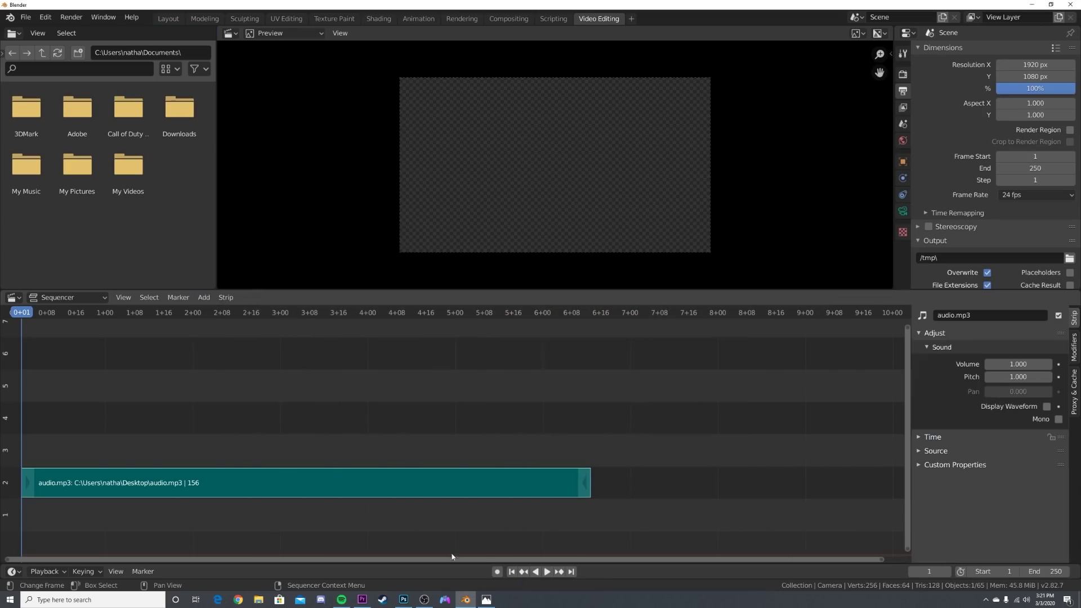
left_click(546, 571)
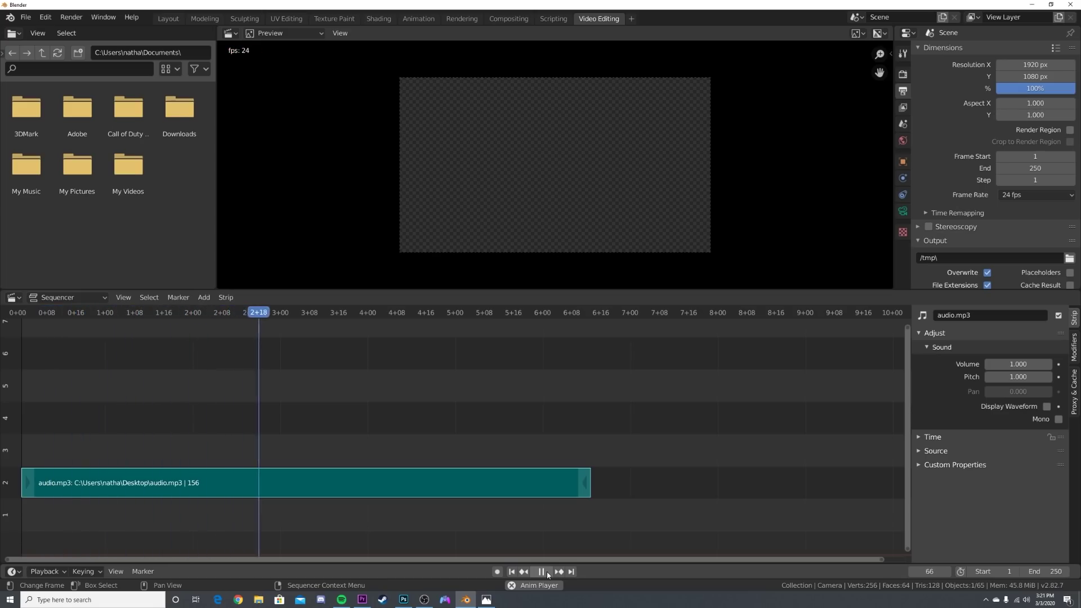
left_click(546, 572)
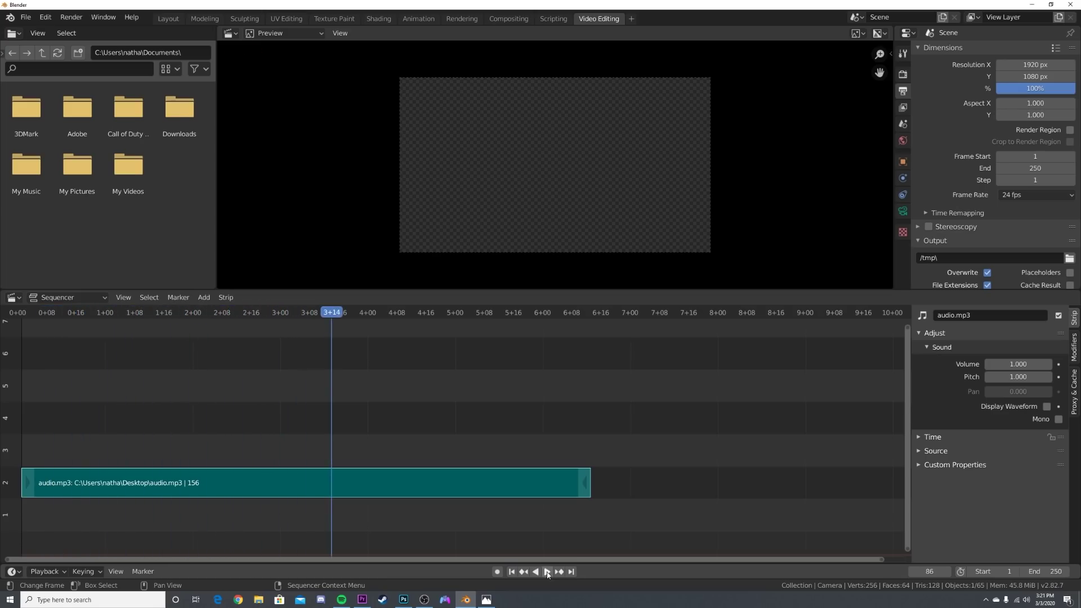
left_click(512, 572)
left_click(168, 19)
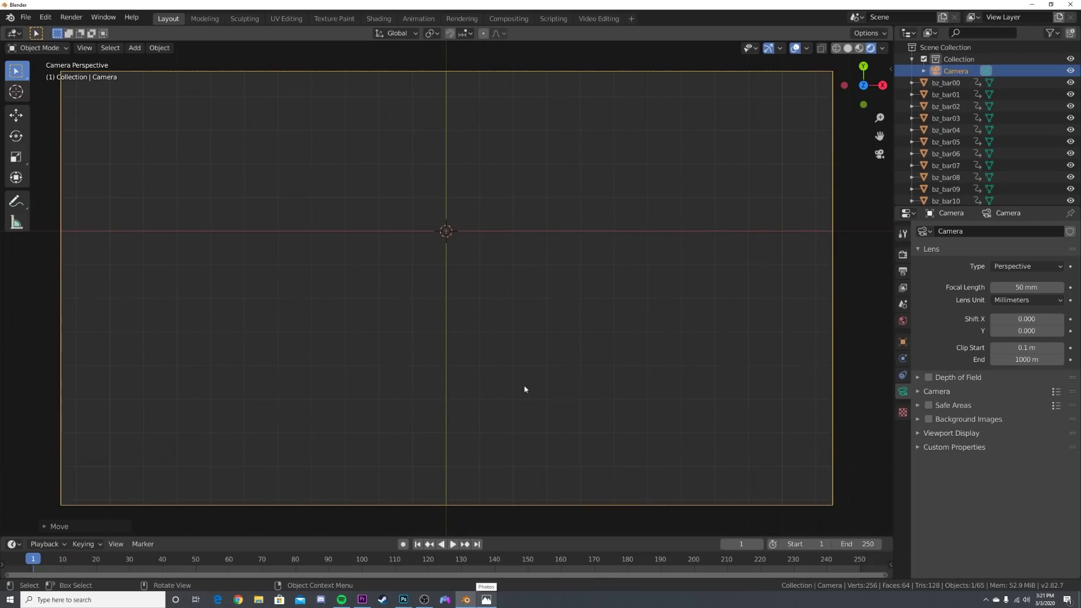
Stop playback at frame 156 and move the camera to enlarge the ring in shot
key("space")
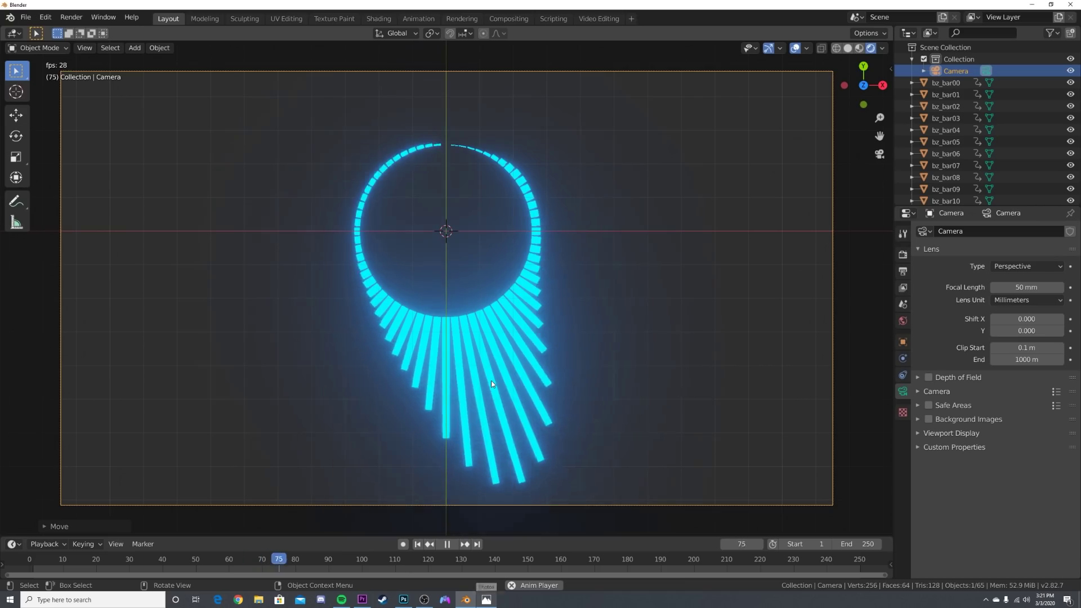
left_click(448, 544)
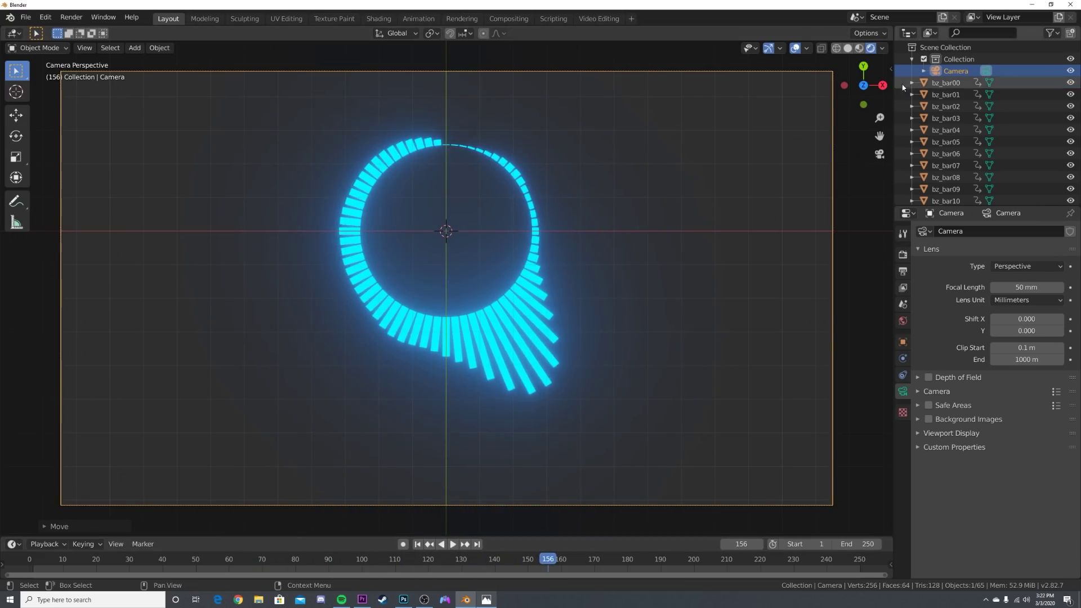
key("g")
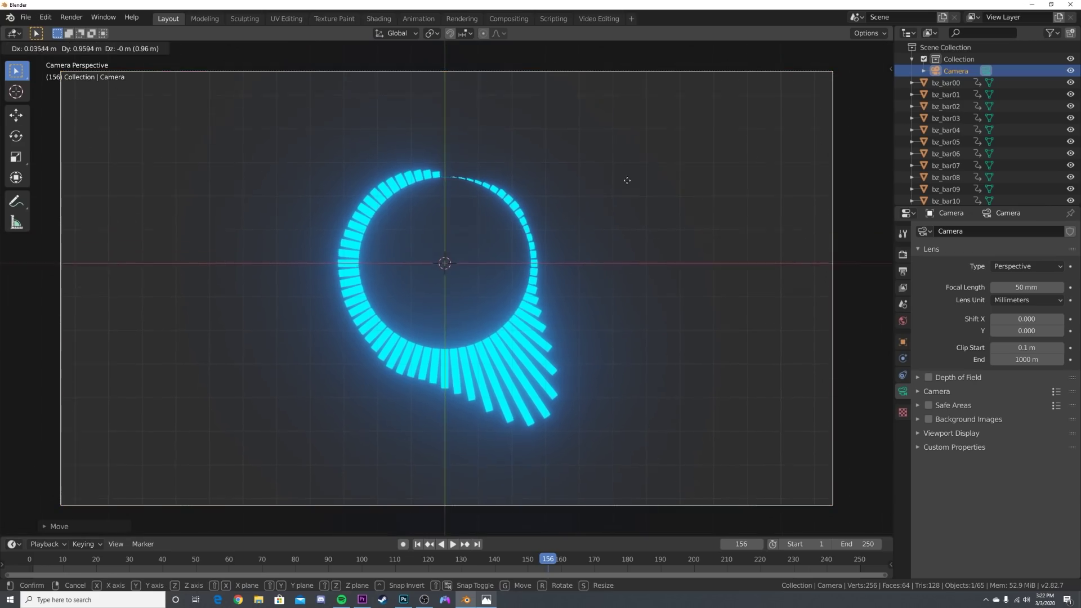
left_click(690, 130)
Return to camera view and bring up the World background Color picker
middle_click_drag(586, 418, 587, 331)
key("KP_0")
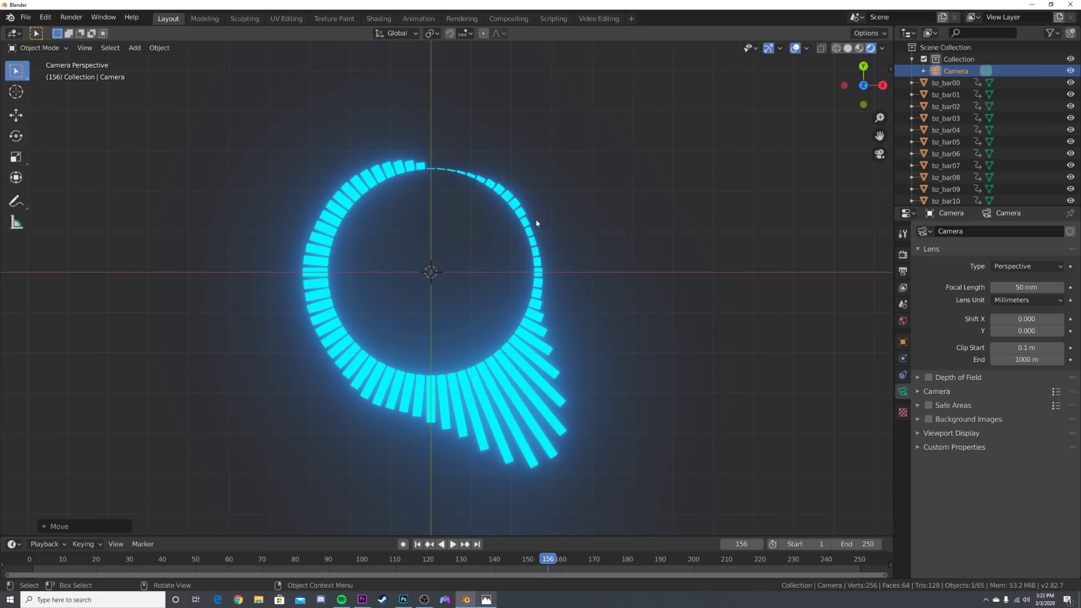
left_click(903, 321)
left_click(1006, 310)
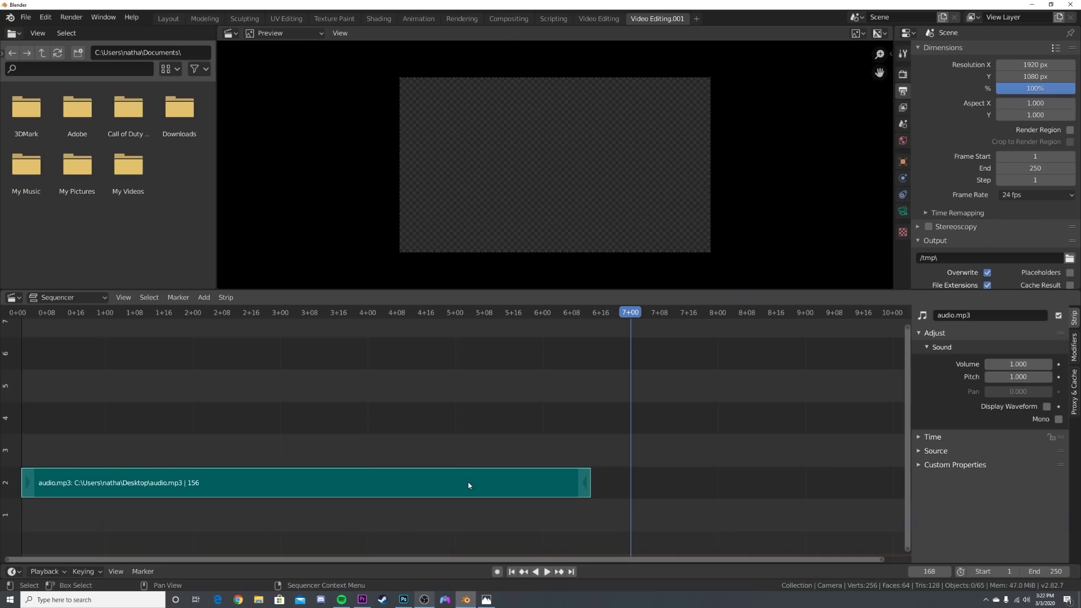
Delete the audio.mp3 strip, return to Layout, and preview the ring animation
key("x")
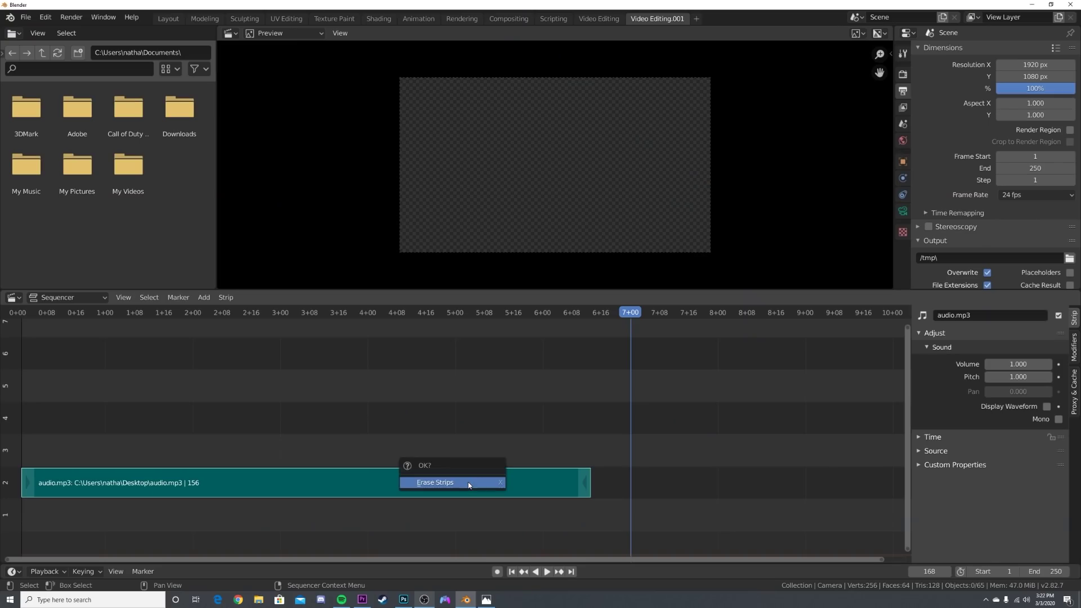
left_click(468, 483)
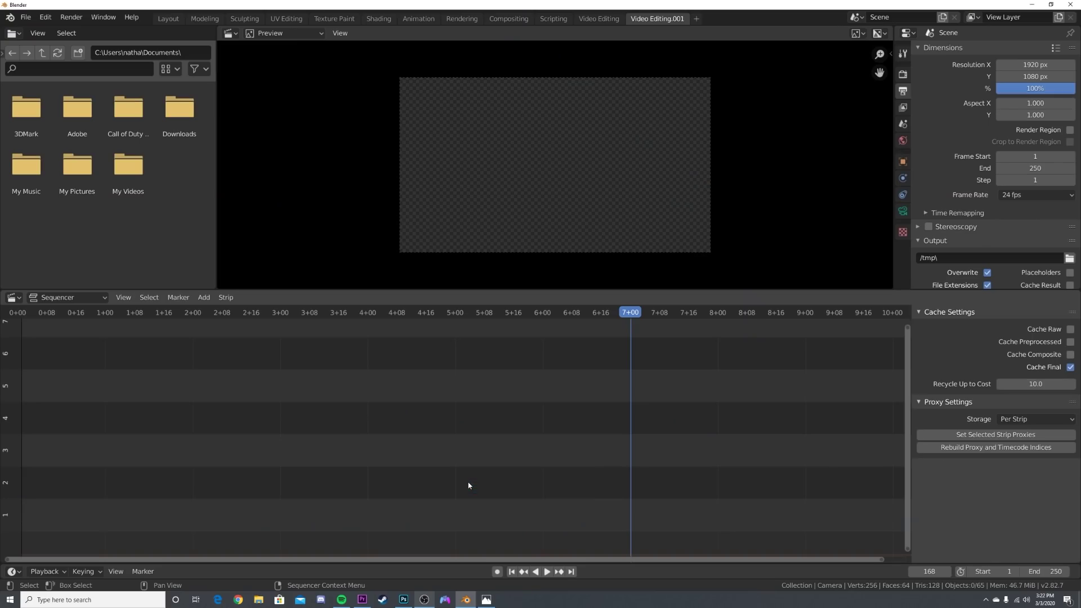
left_click(181, 19)
left_click(452, 544)
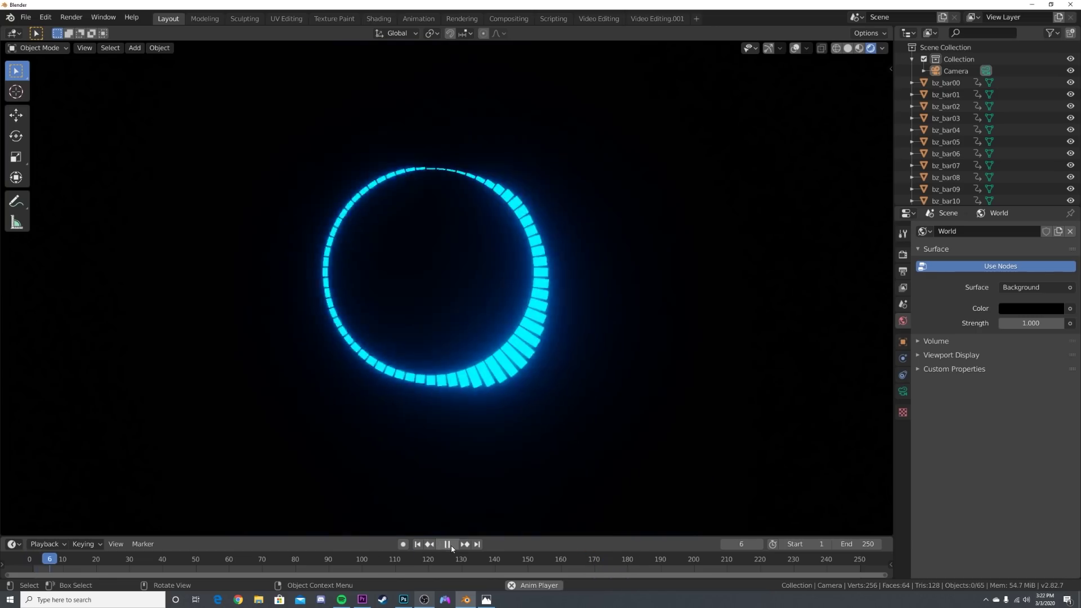
left_click(448, 544)
Switch the viewport from rendered to Solid shading
key("shift+a")
key("z")
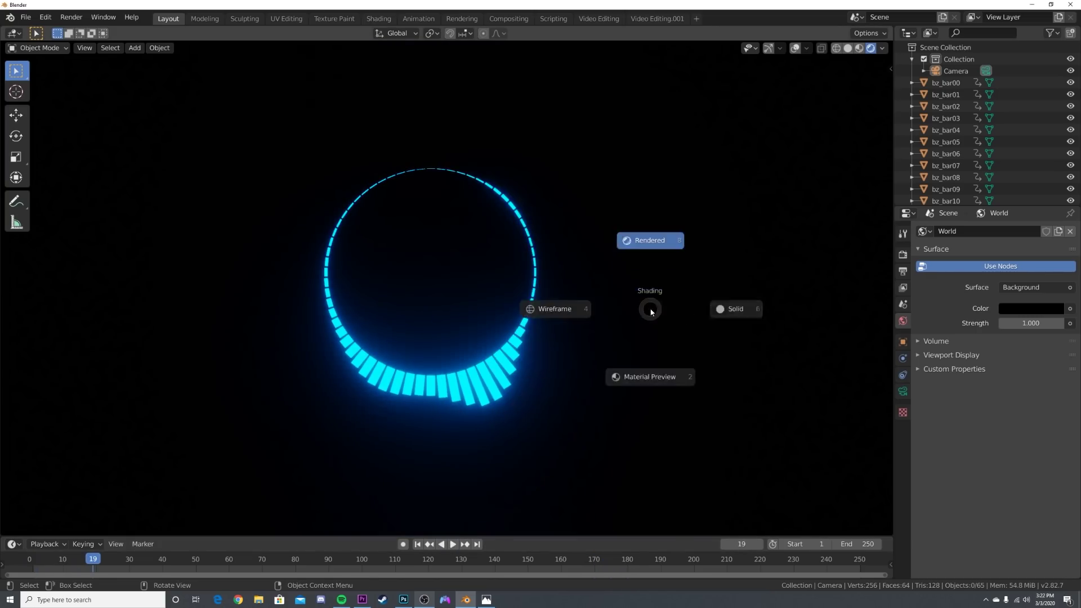
left_click(729, 309)
scroll(624, 264, "down", 4)
scroll(553, 336, "up", 4)
key("shift+a")
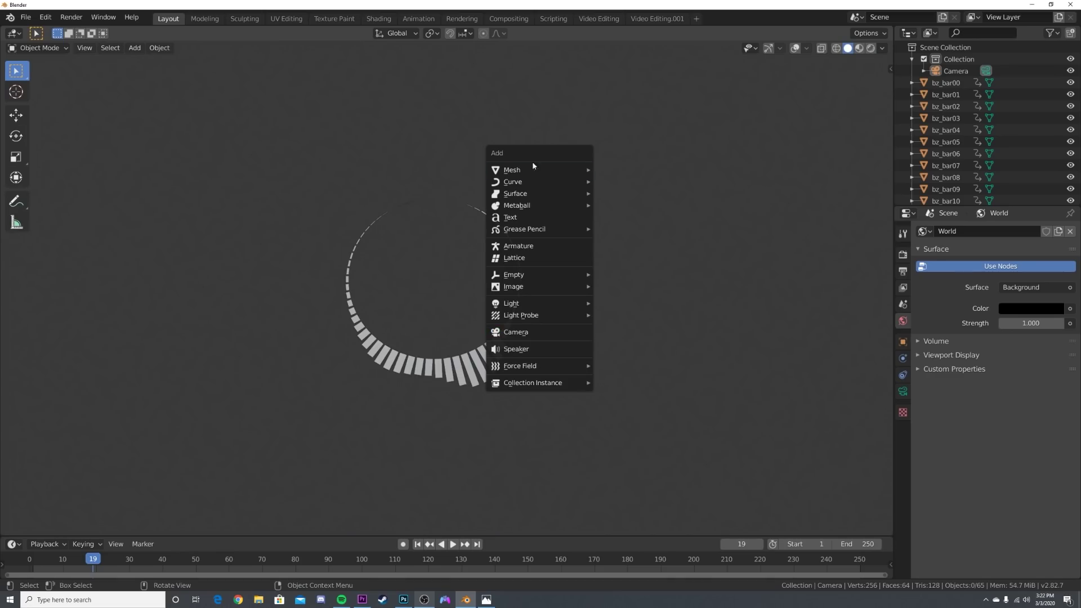
Add an Ico Sphere at the ring's centre and scale it up
mouse_move(524, 174)
left_click(636, 217)
middle_click_drag(567, 277, 579, 248)
key("s")
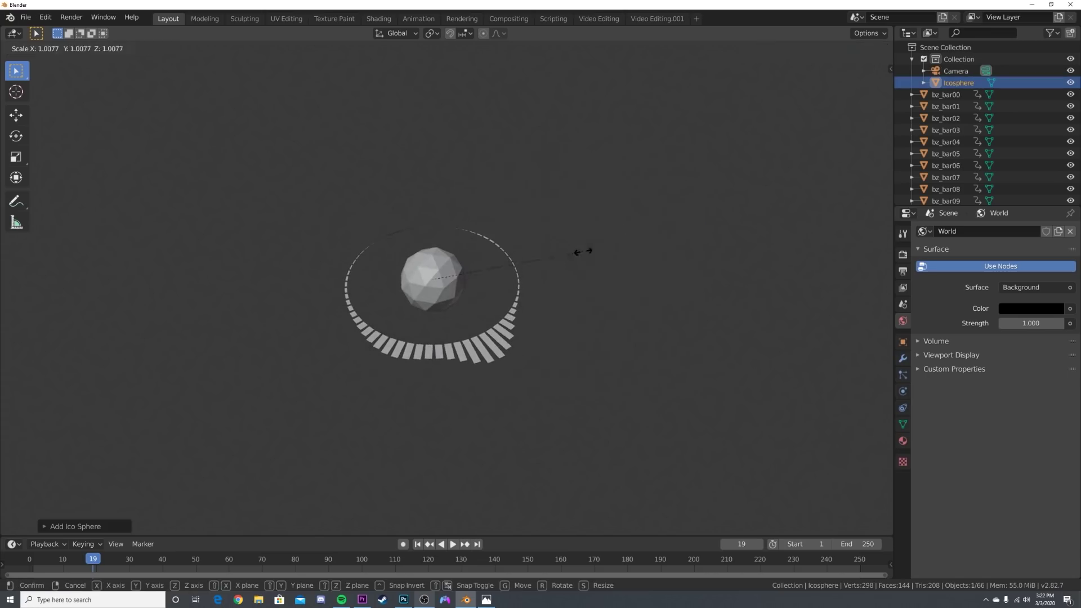
left_click(374, 302)
Subdivide the large sphere with Smoothness 1.000 and extra cuts
key("Tab")
right_click(408, 300)
left_click(408, 299)
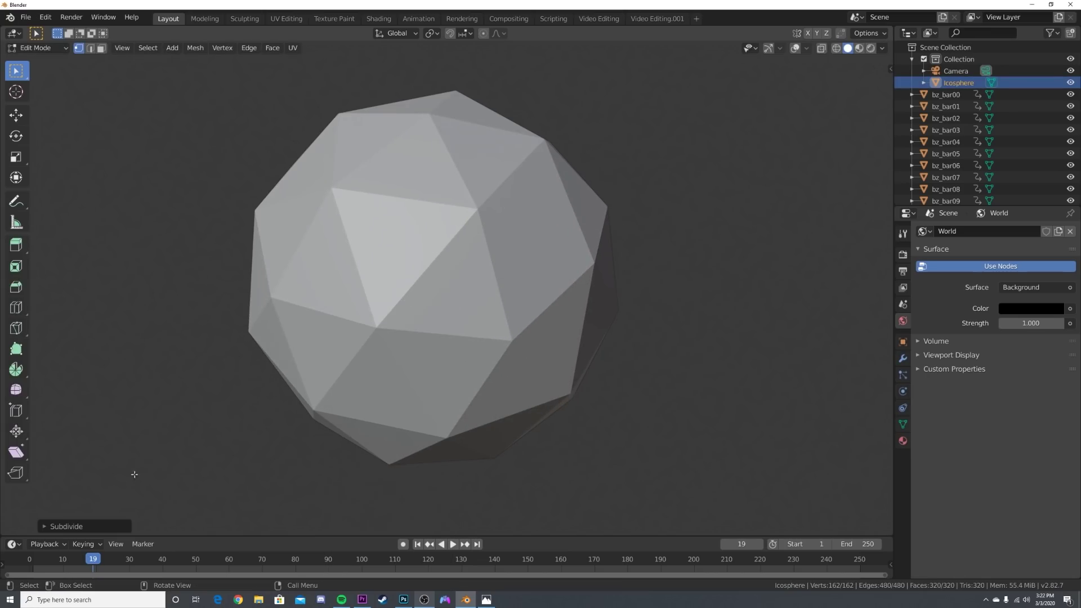
left_click(87, 526)
left_click_drag(140, 459, 196, 449)
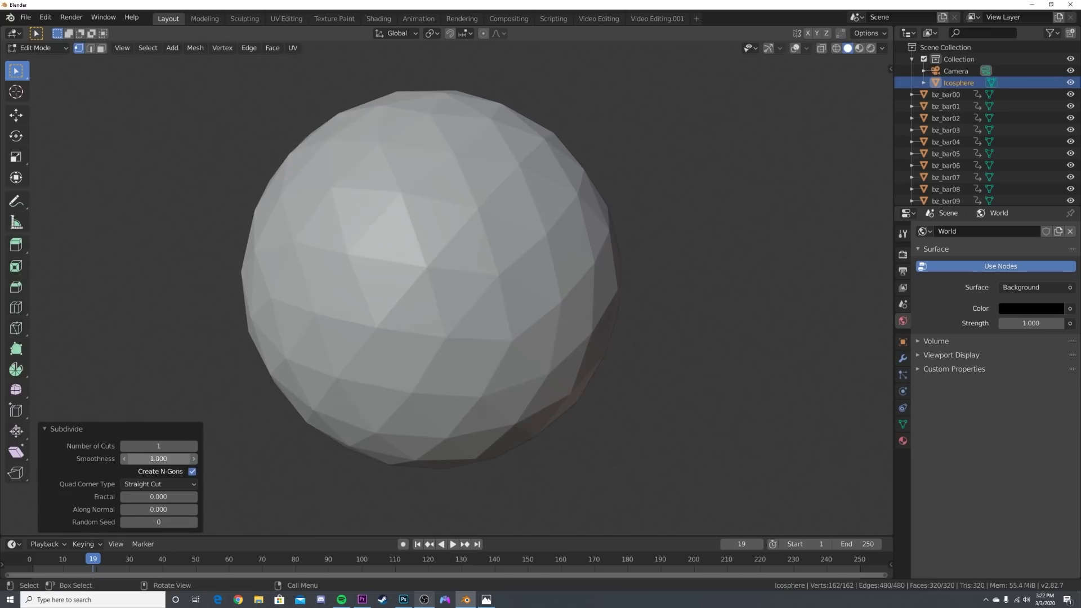
left_click(194, 446)
key("Tab")
scroll(698, 292, "down", 4)
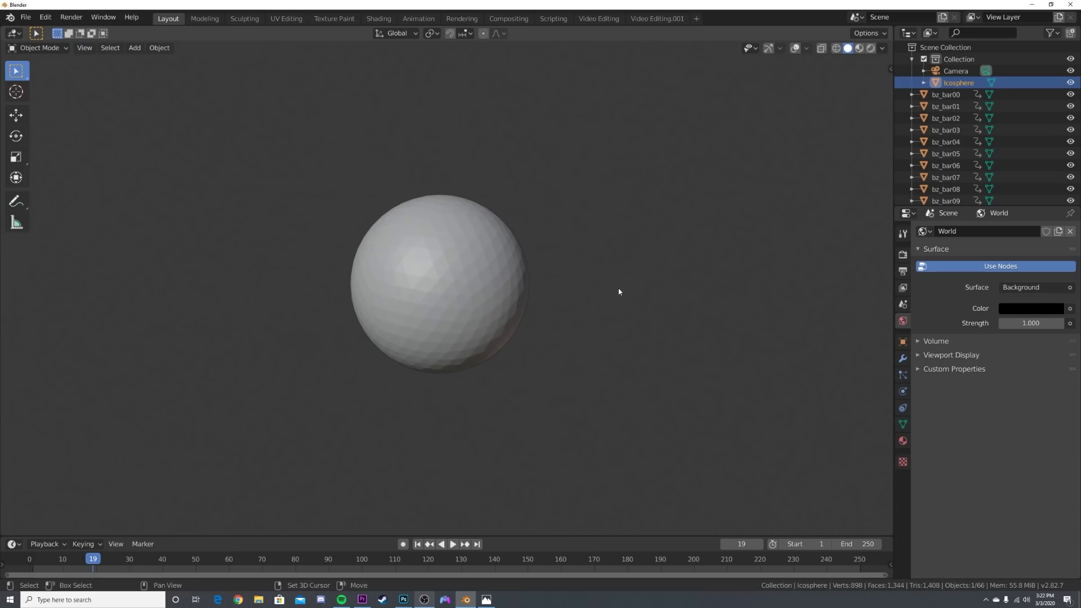
Add a second Ico Sphere and move it to the right of the ring
key("shift+a")
left_click(689, 335)
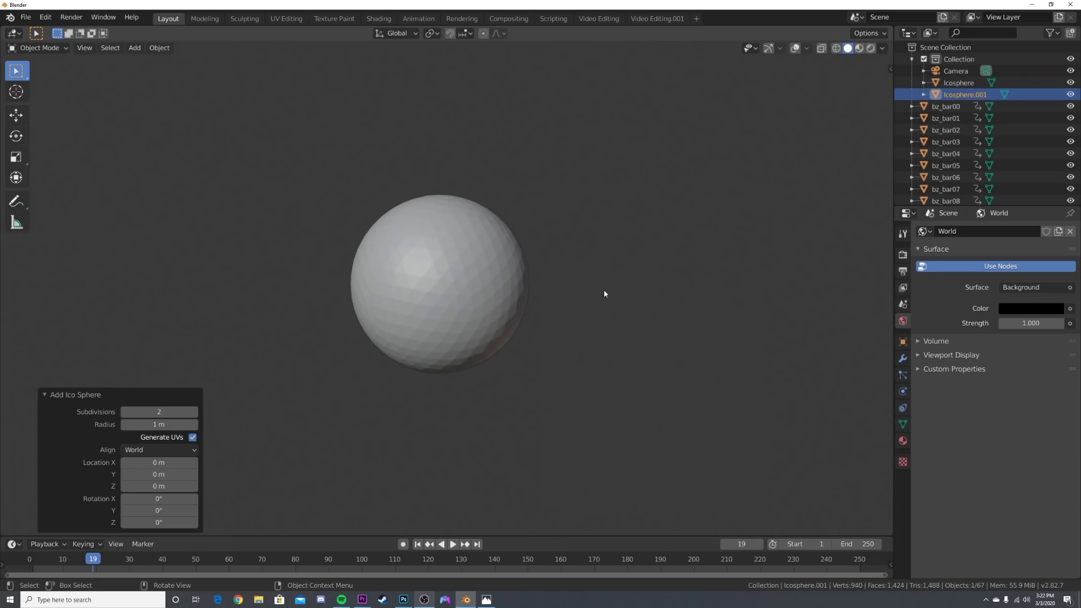
key("g")
left_click(715, 325)
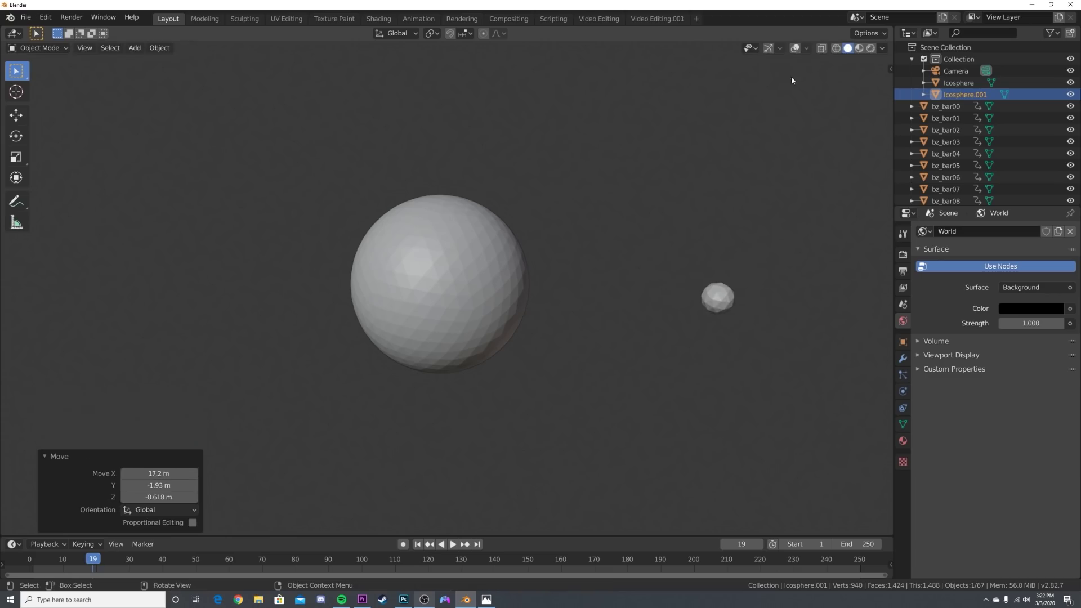
left_click(795, 48)
Subdivide the small sphere's mesh, then select the large Icosphere
key("Tab")
scroll(731, 187, "up", 2)
right_click(731, 187)
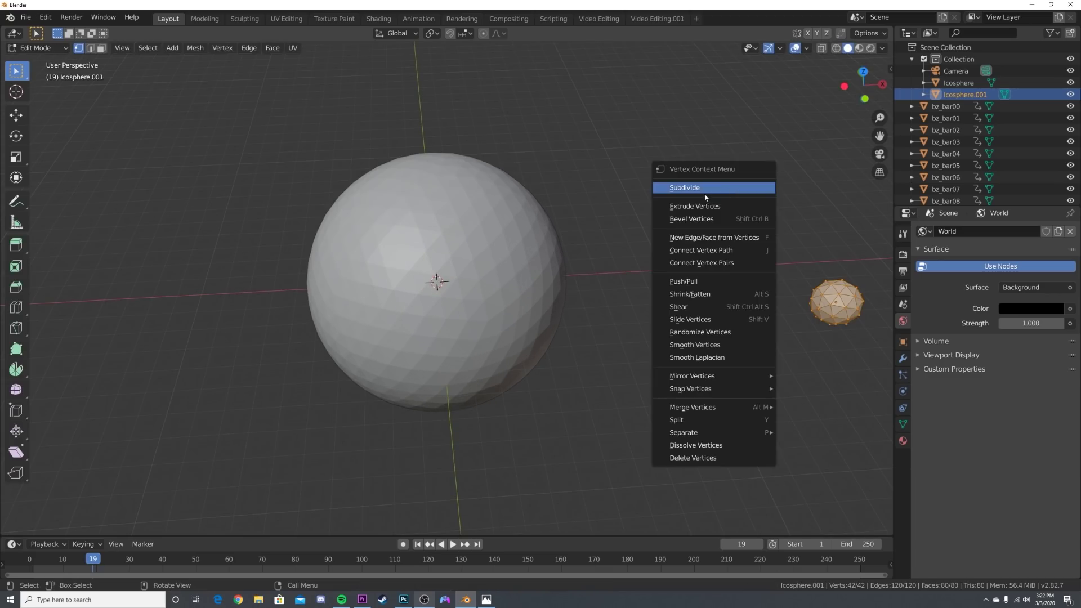
left_click(705, 191)
key("Tab")
left_click(524, 268)
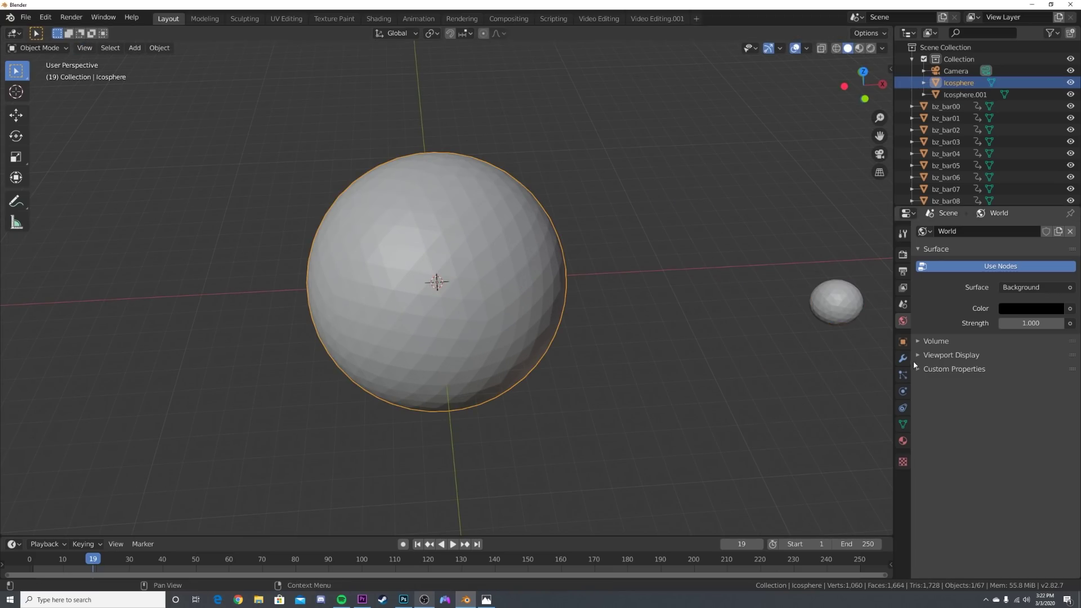
Add a Hair particle system to the large sphere, rendered as Icosphere.001 object instances
left_click(903, 374)
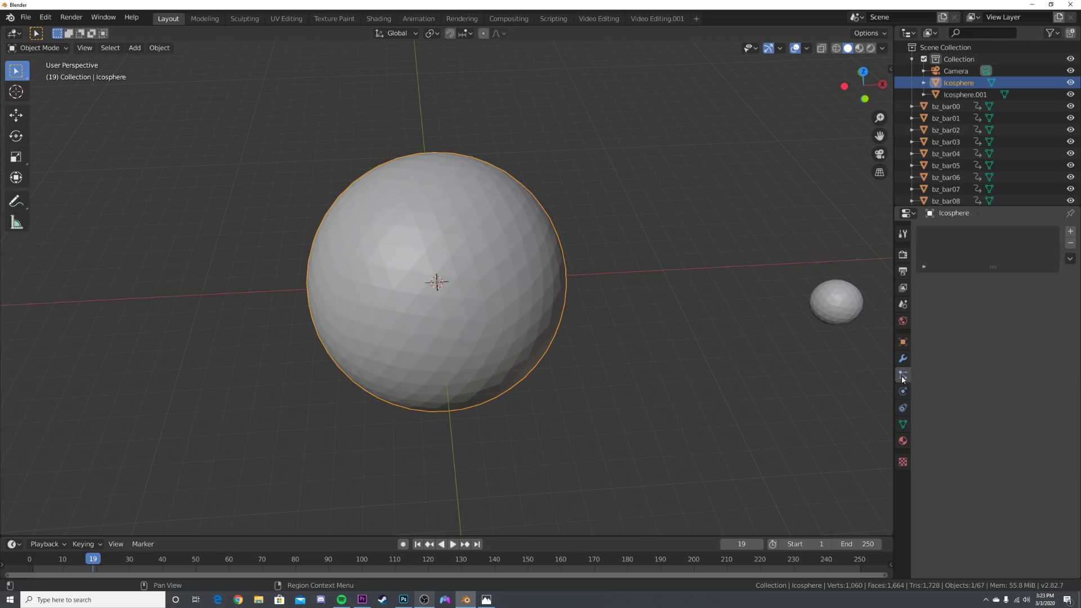
left_click(1071, 231)
left_click(1022, 296)
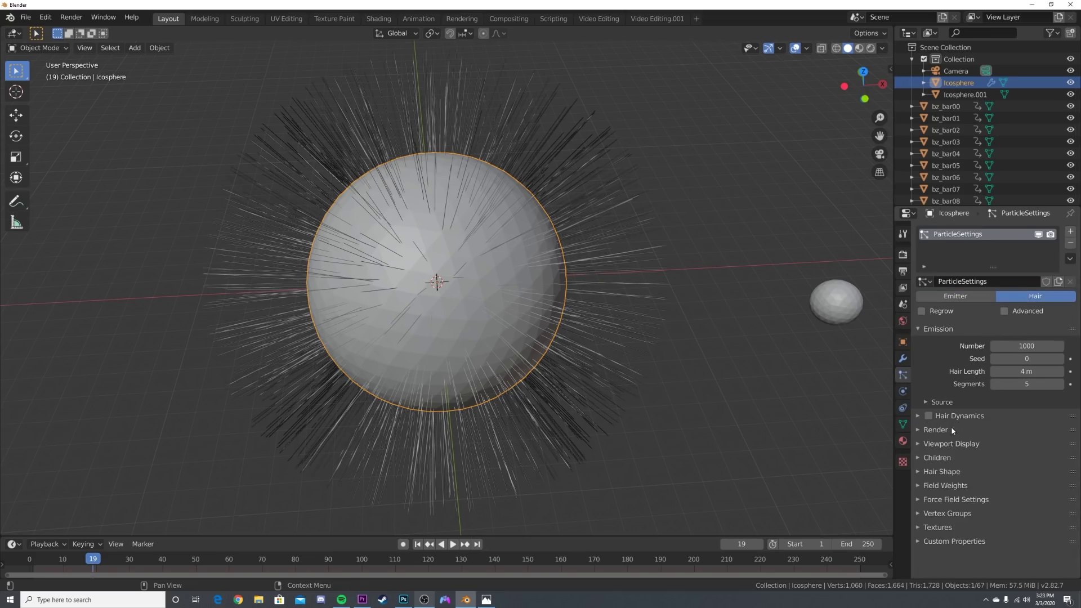
left_click(936, 430)
left_click(1015, 447)
left_click(1005, 484)
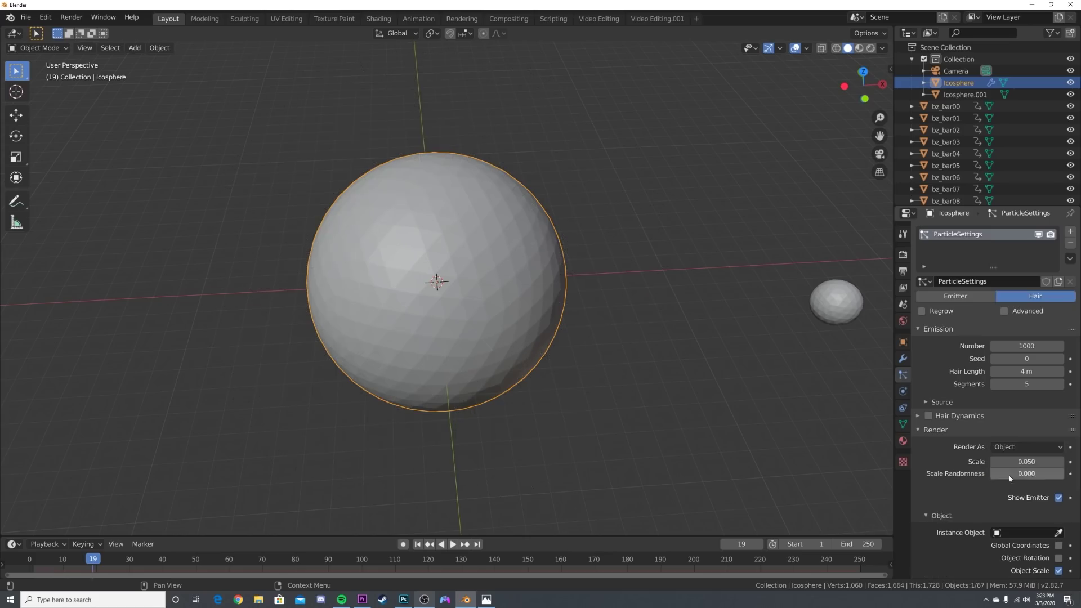
left_click(1019, 533)
scroll(1000, 501, "down", 20)
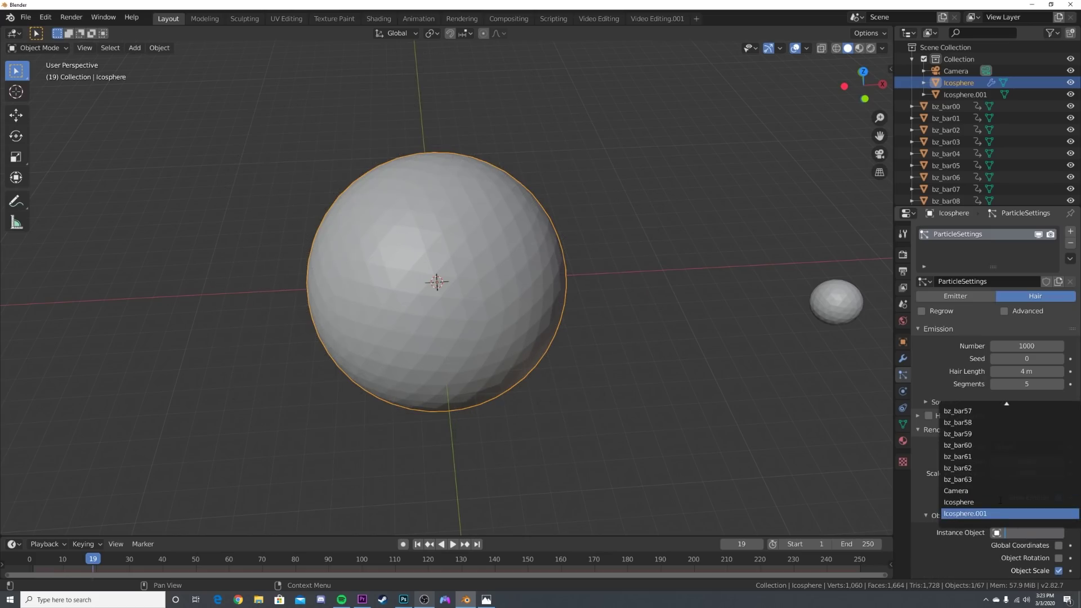
left_click(978, 503)
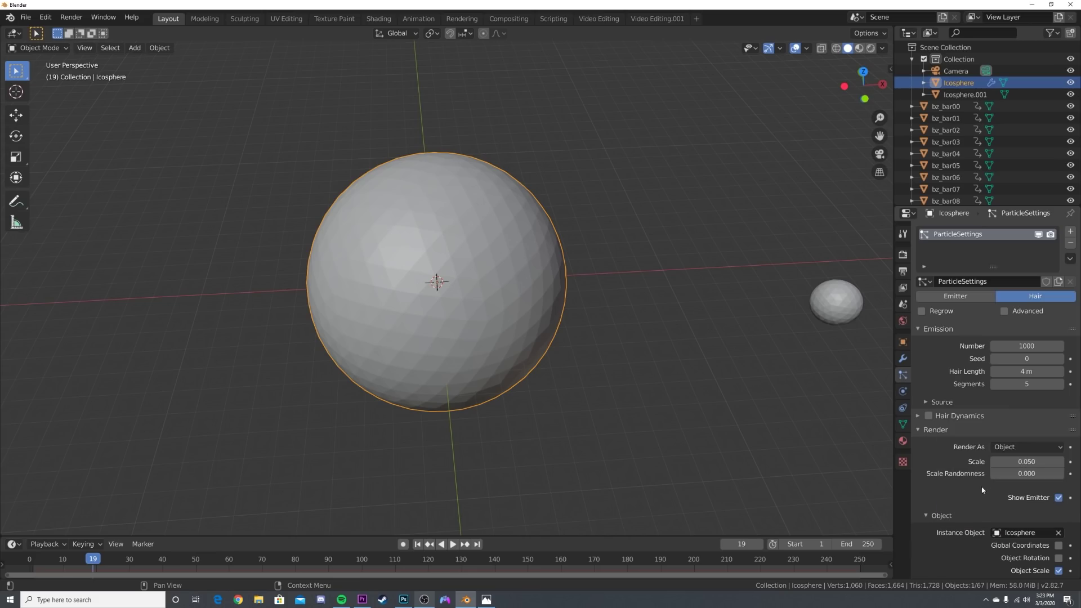
middle_click_drag(501, 313, 519, 307)
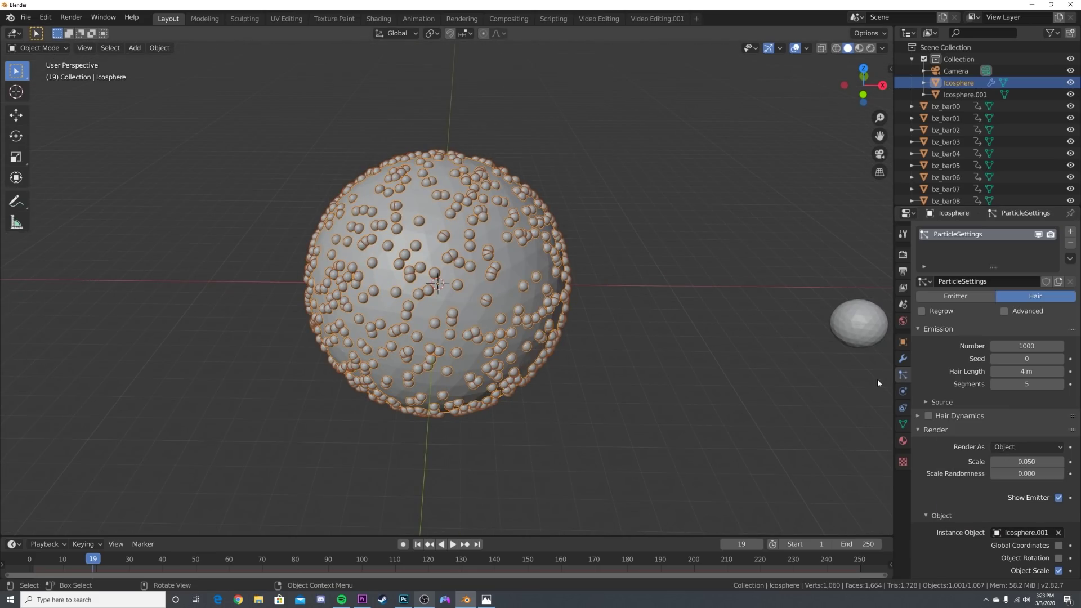
Add a Displace modifier above the particle system using a Clouds texture with Depth 0
left_click(903, 358)
left_click(952, 233)
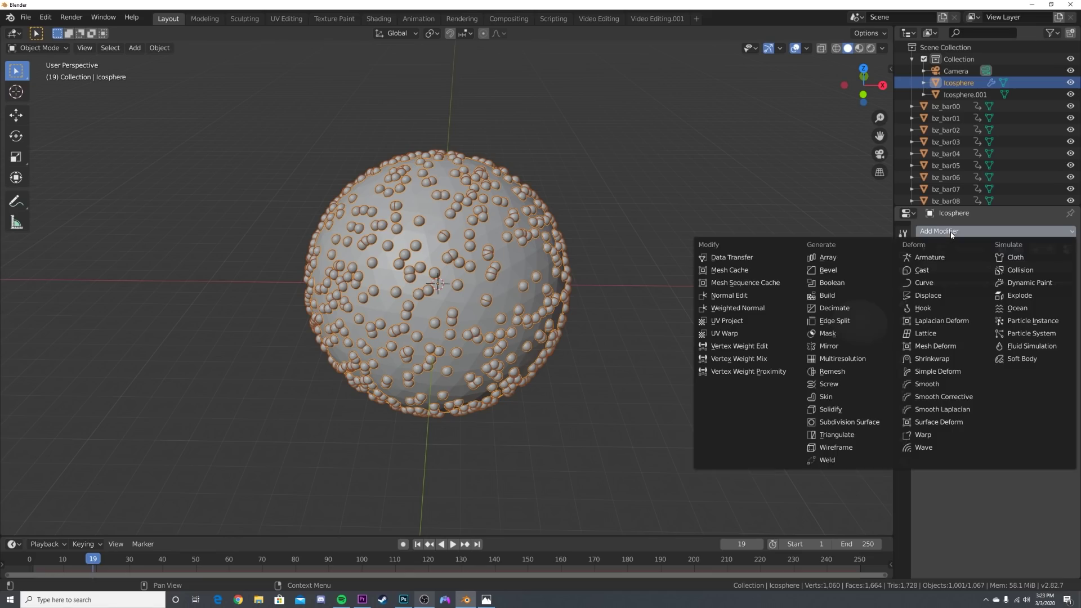
left_click(935, 296)
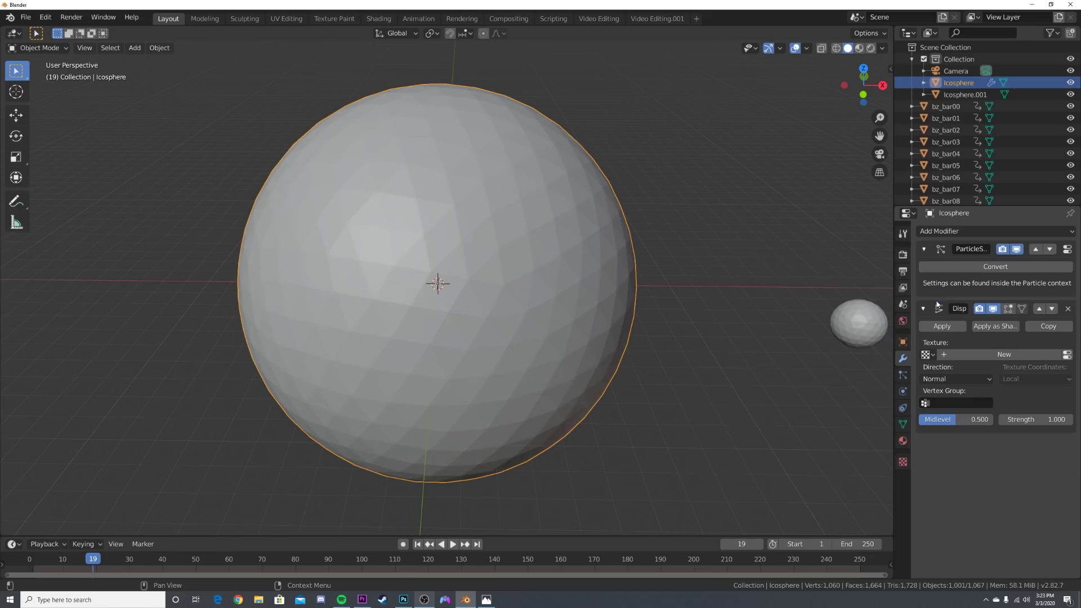
left_click(1041, 310)
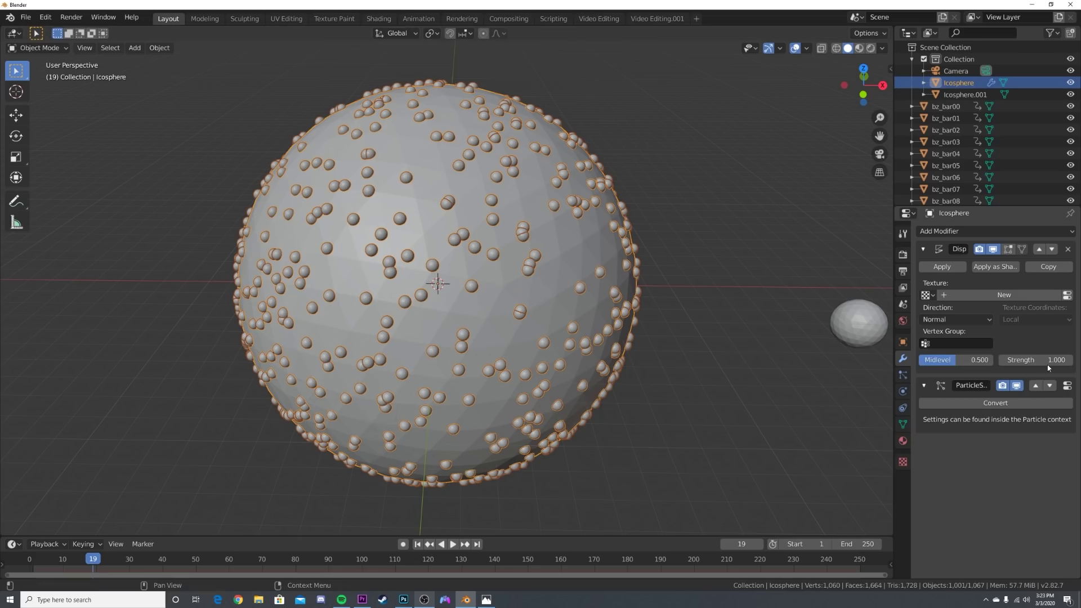
left_click(1032, 295)
left_click(1066, 295)
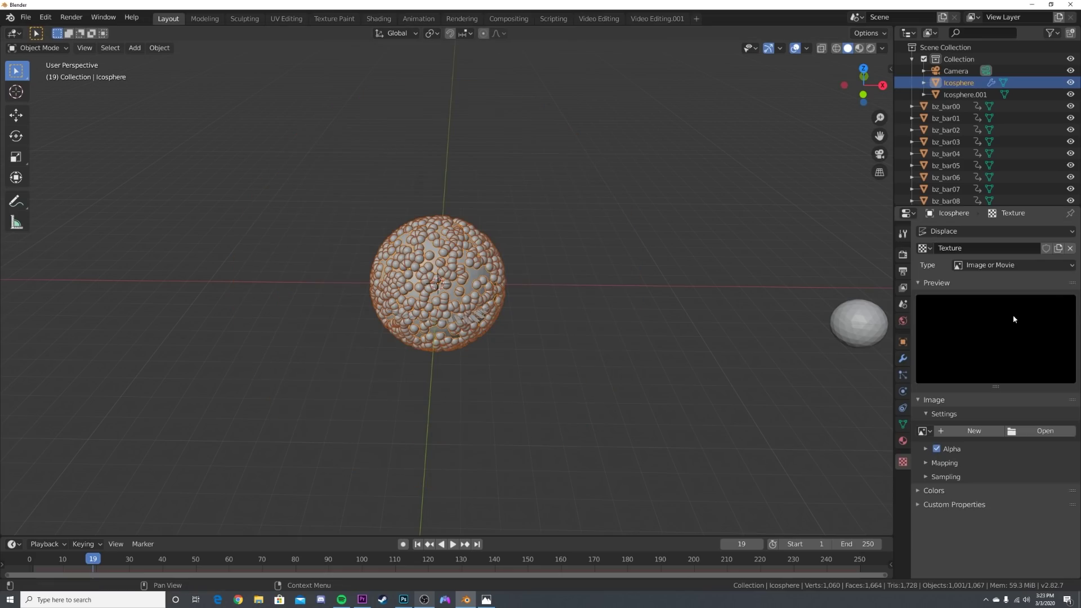
left_click(998, 265)
left_click(989, 314)
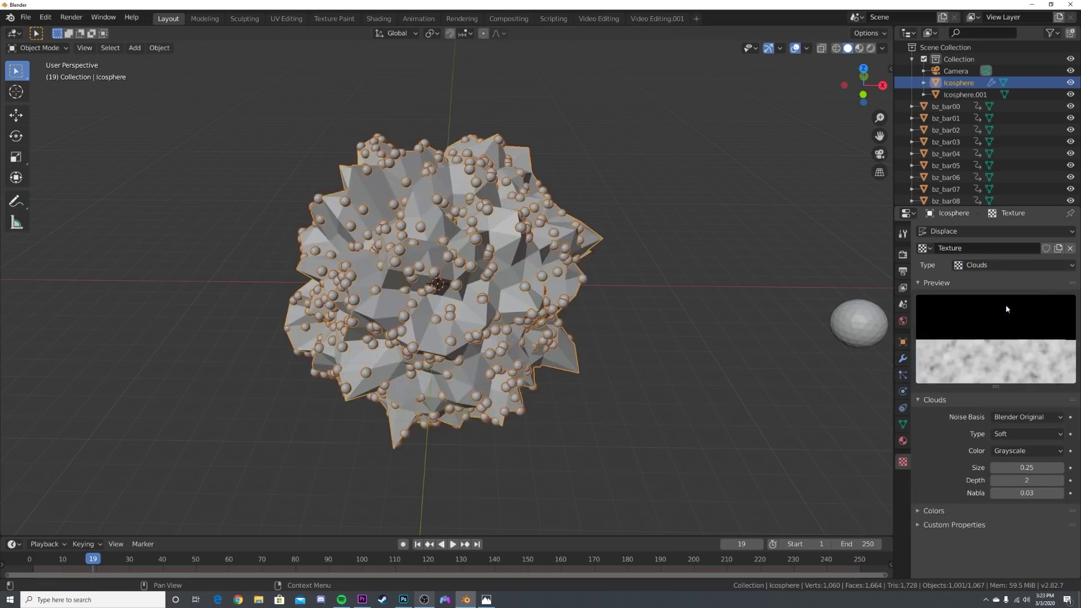
mouse_move(1048, 481)
left_mouse_down()
mouse_move(1036, 482)
mouse_move(1036, 468)
mouse_move(1054, 467)
left_mouse_up()
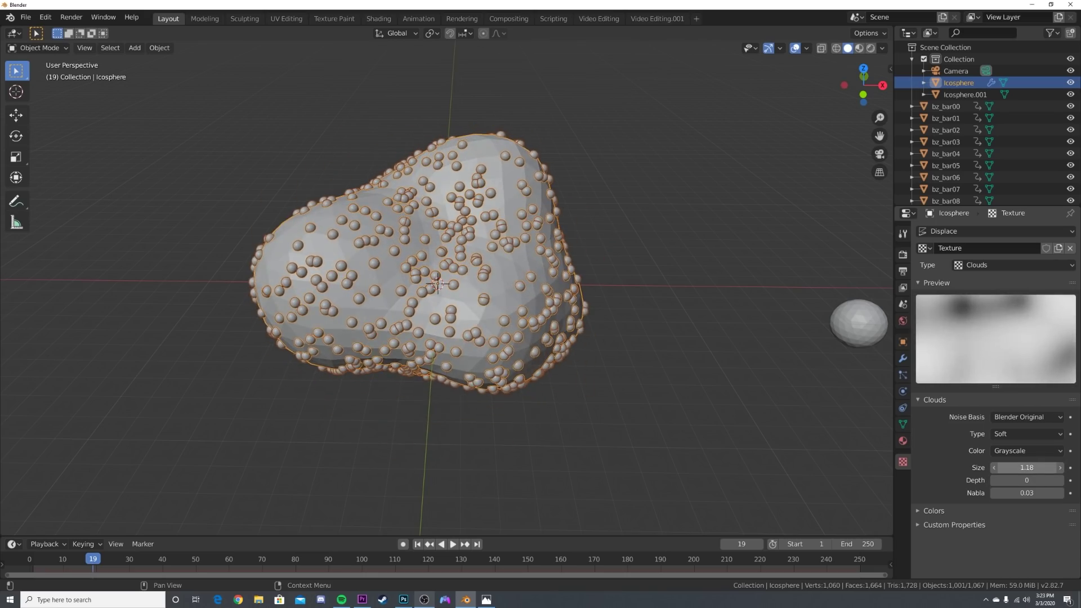
key("KP_0")
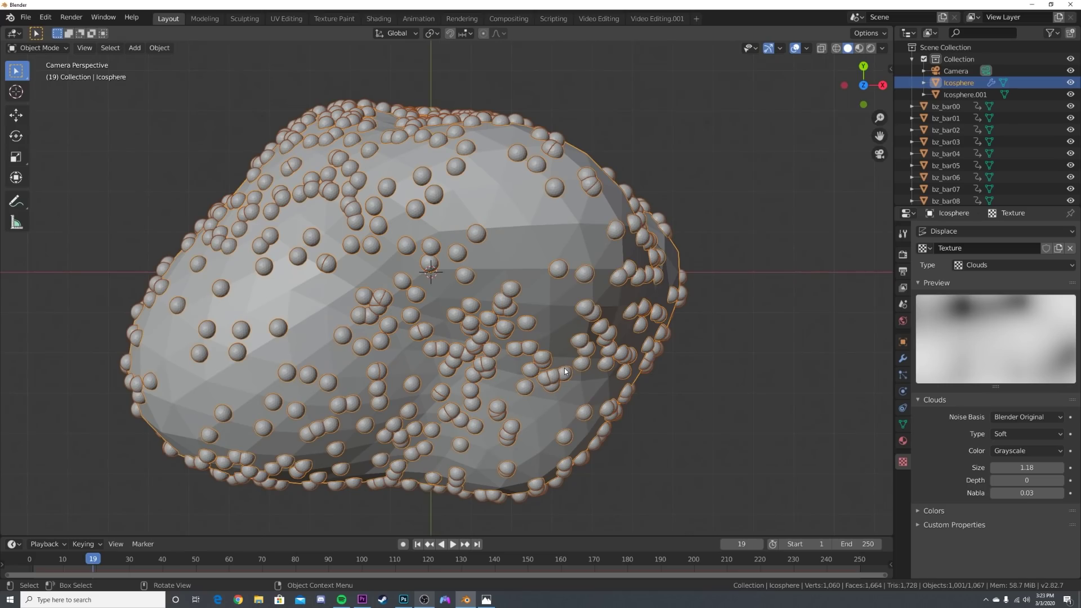
scroll(565, 371, "down", 1)
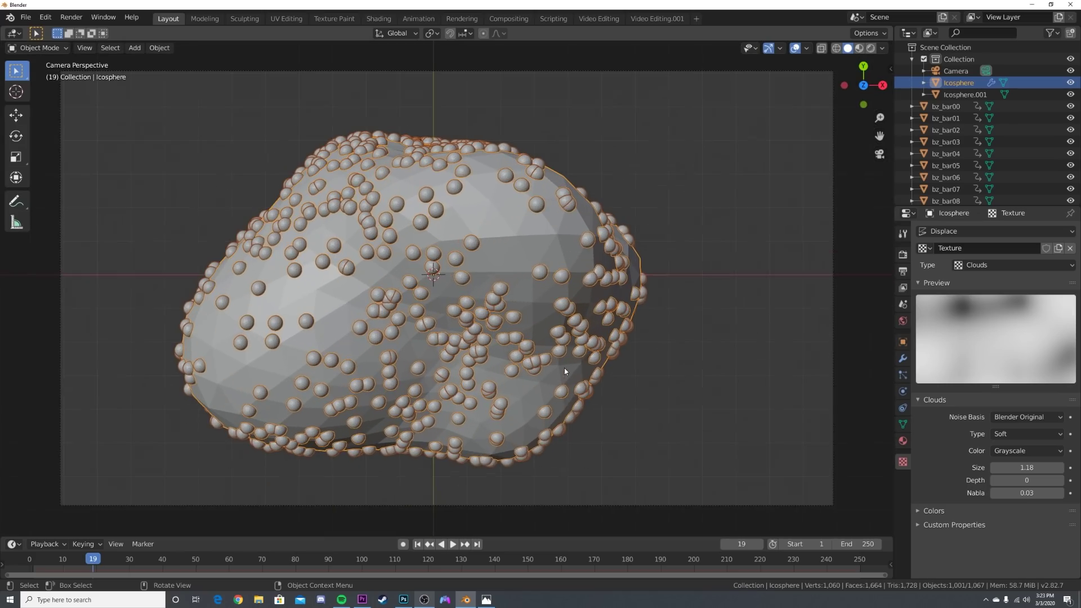
left_click(903, 359)
Add a Wireframe modifier to the sphere with thickness set to 0 m
left_click(957, 232)
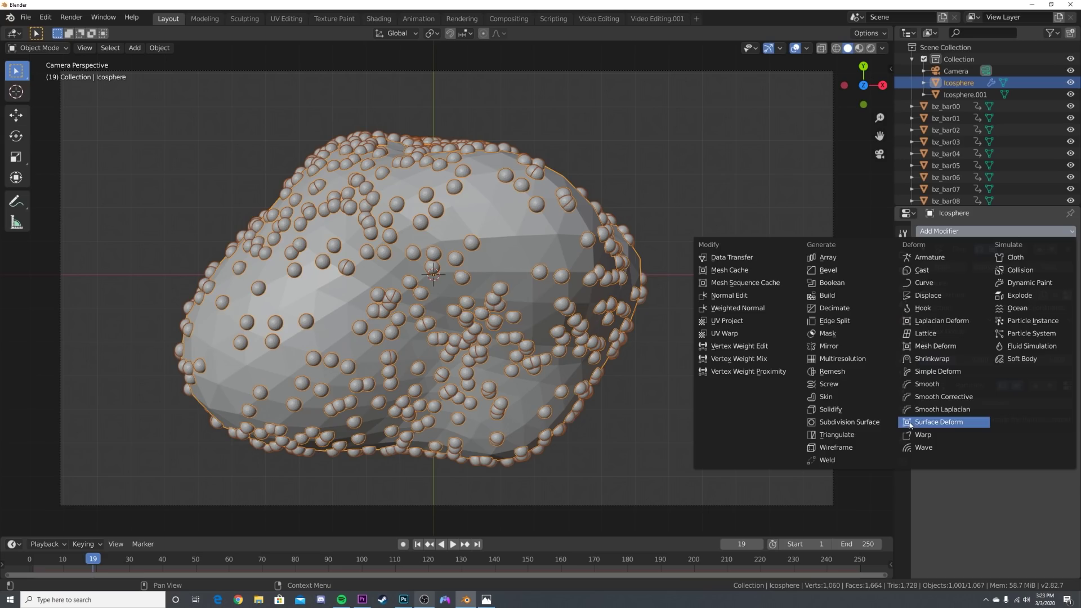
left_click(837, 448)
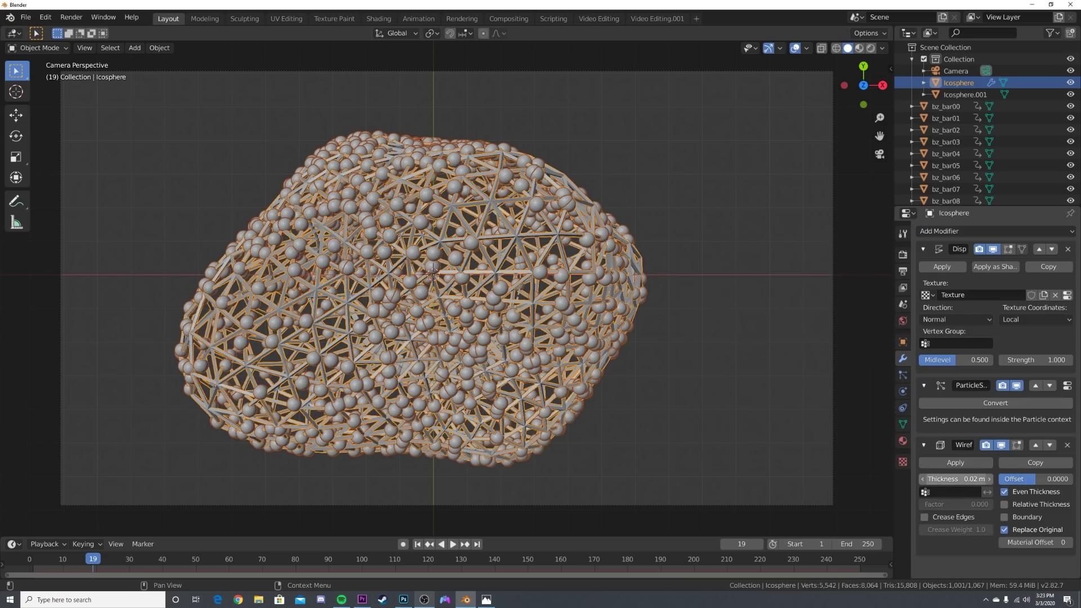
left_click_drag(955, 479, 1003, 479)
type("0")
key("Return")
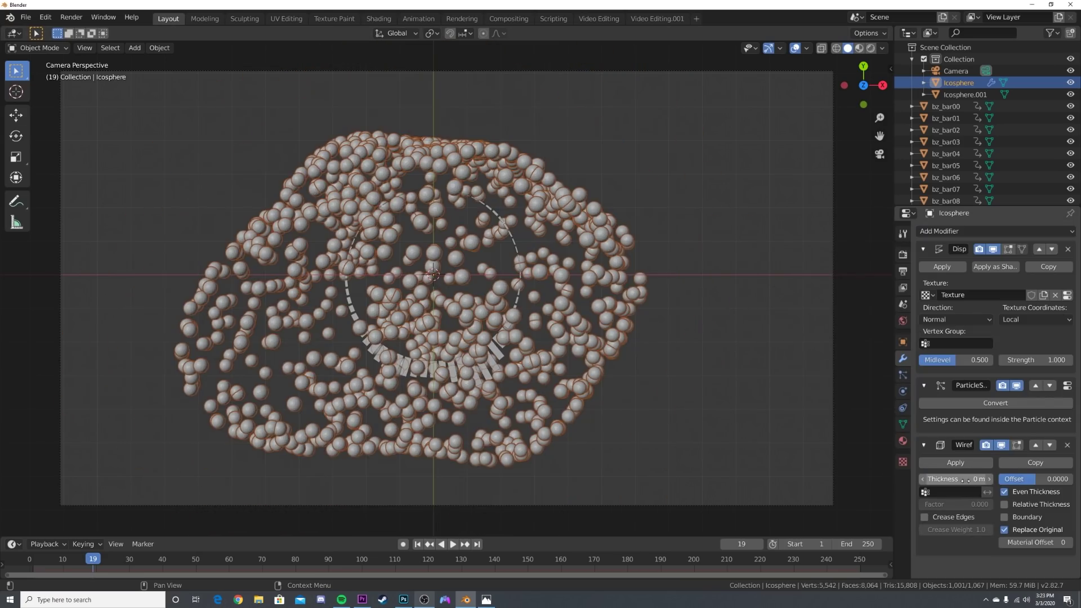
Scale the sphere up to spread the particles and randomize the particle sphere sizes
key("s")
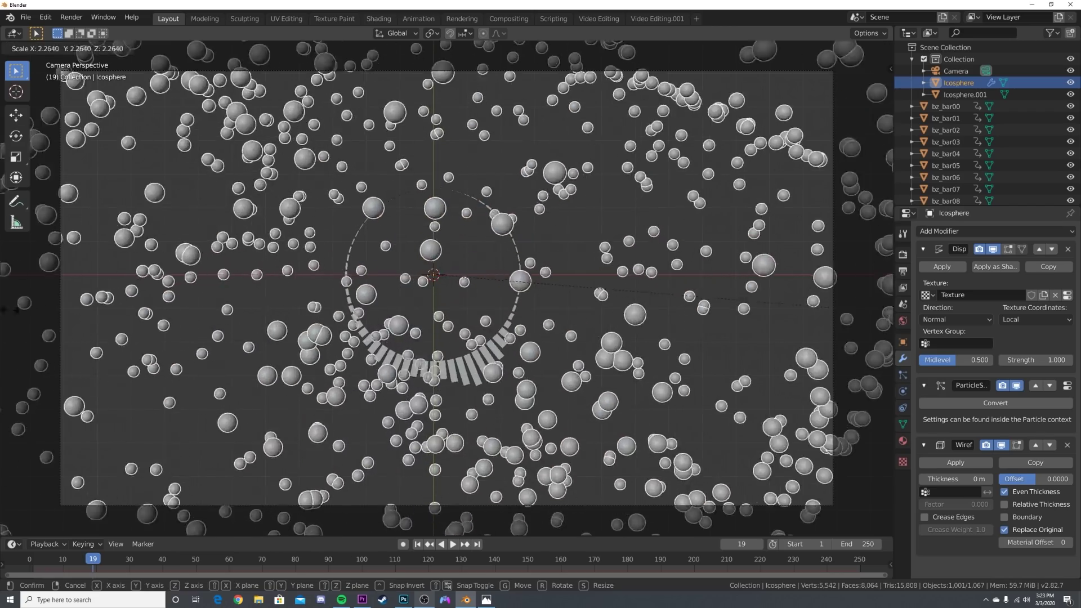
left_click(149, 309)
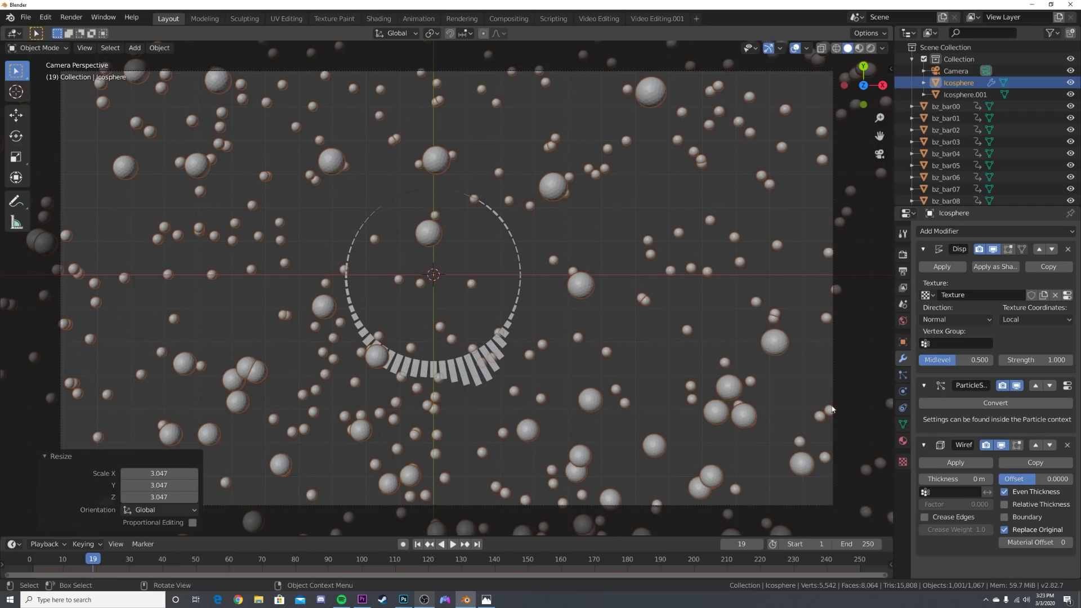
left_click(904, 375)
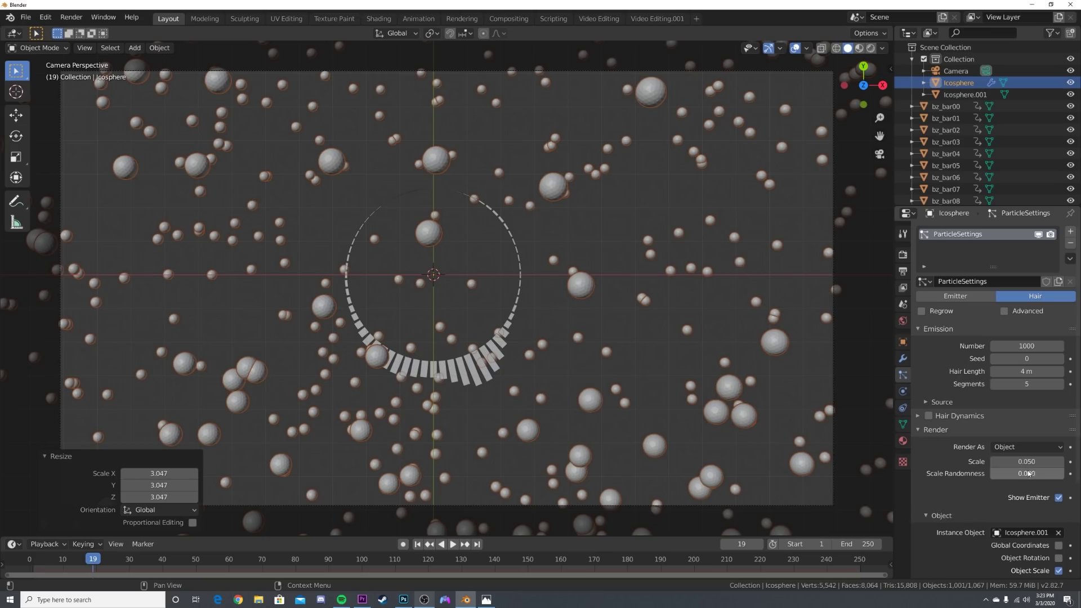
left_click_drag(1028, 474, 1009, 461)
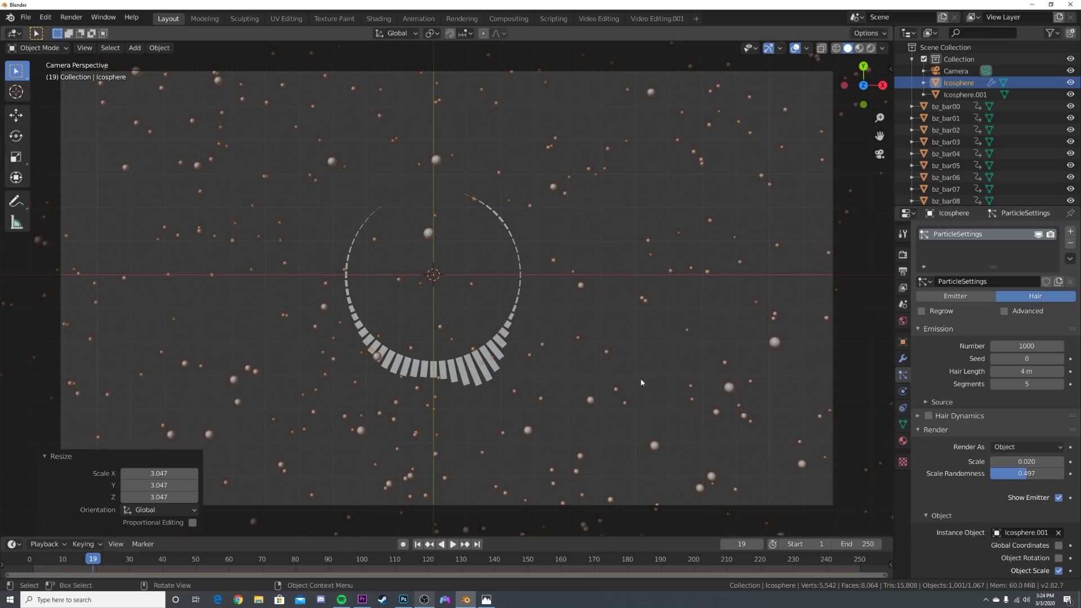
In Rendered shading, assign the Material.001 emission material to Icosphere.001
key("z")
left_click(824, 402)
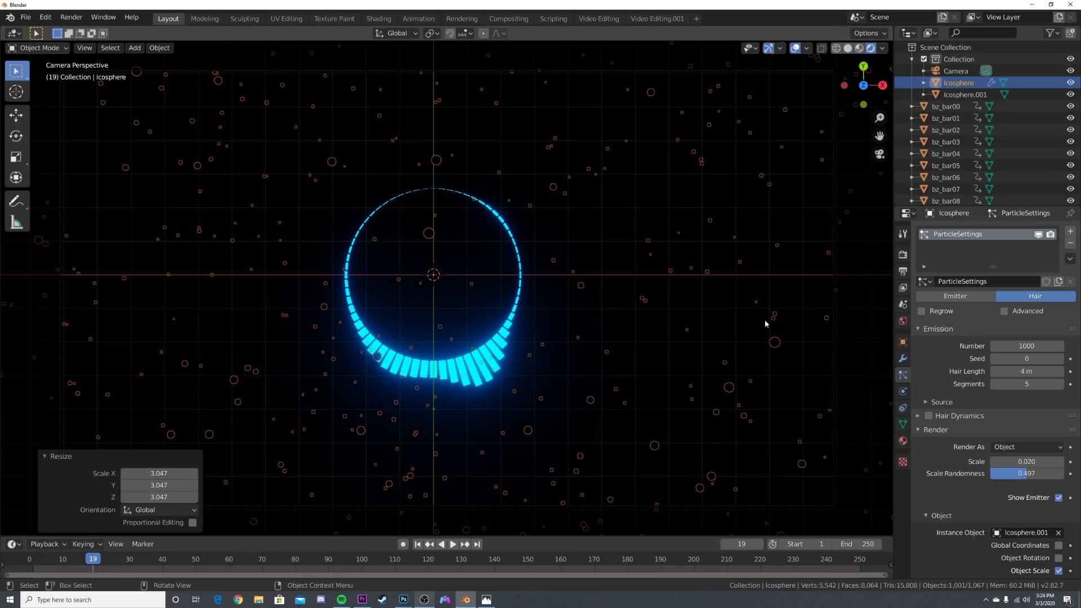
left_click(965, 94)
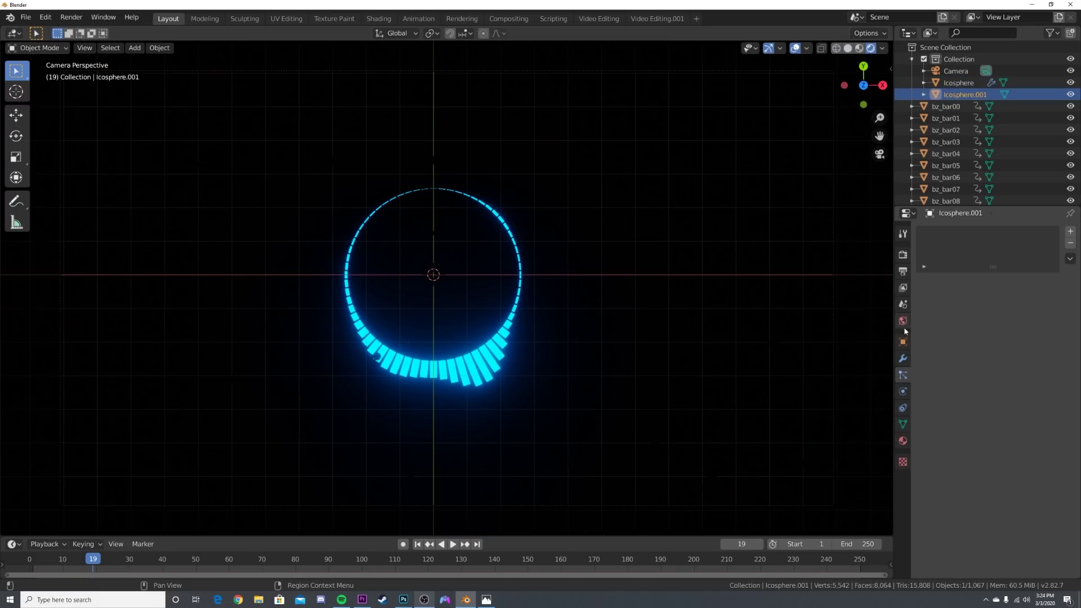
left_click(903, 441)
left_click(923, 281)
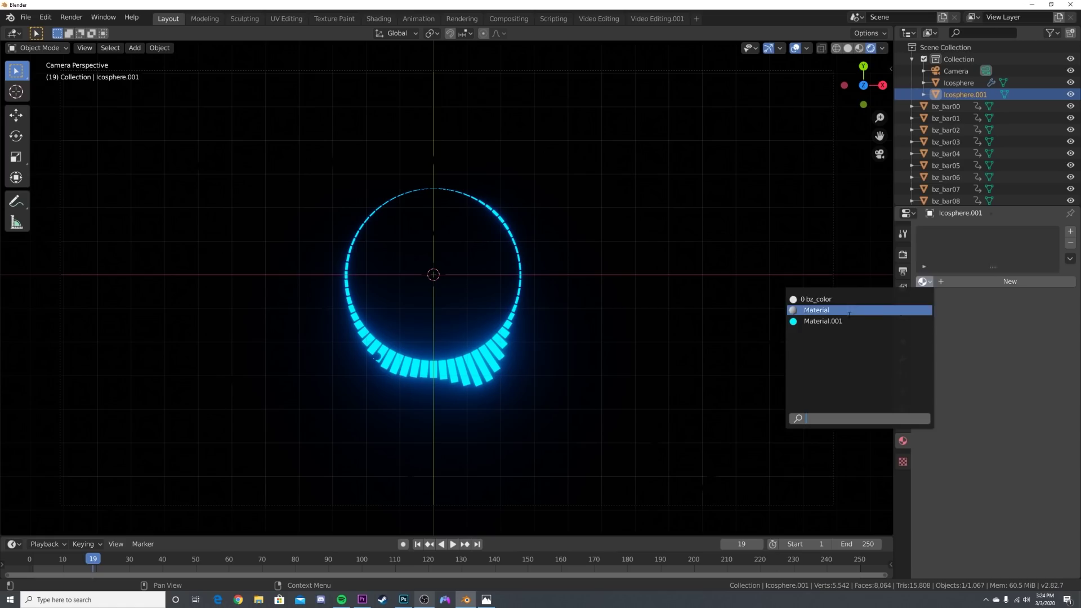
left_click(822, 322)
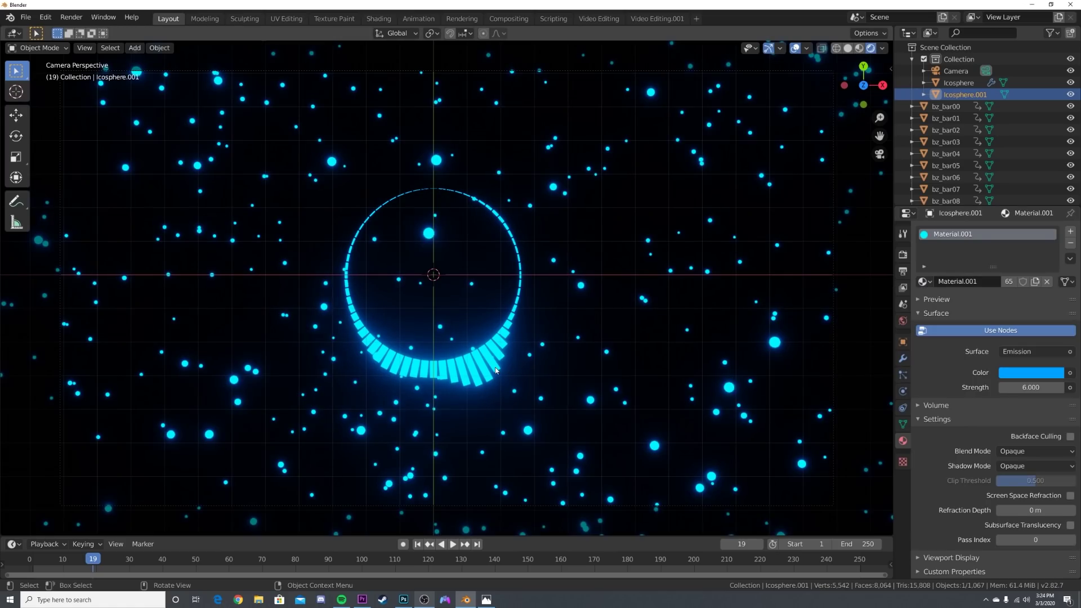
left_click(954, 72)
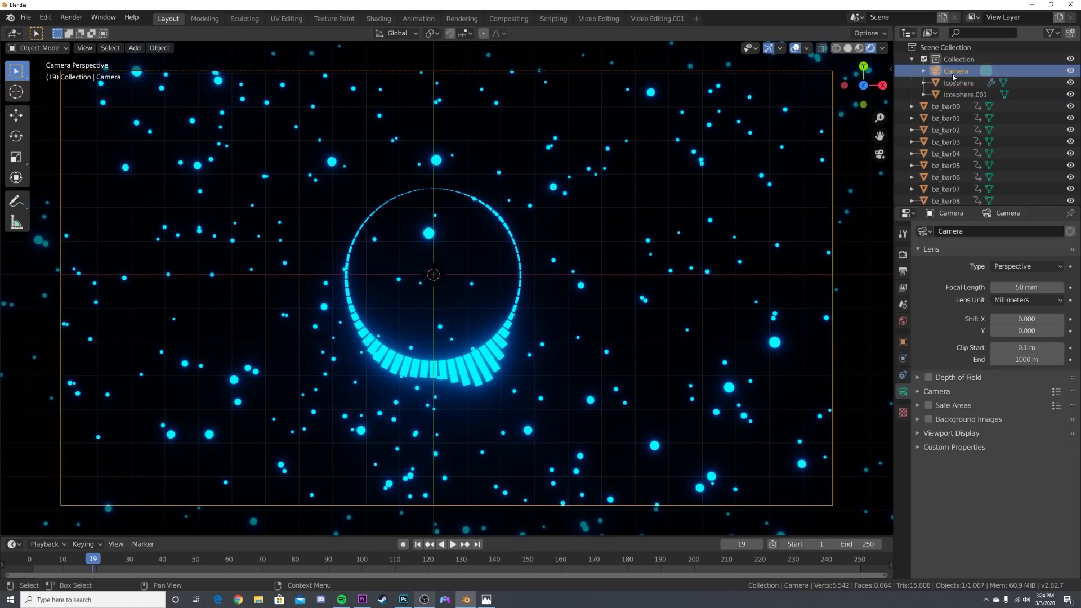
Enable camera depth of field focused on bz_bar05 at F-Stop 0.1, then play to preview the blur
left_click(928, 378)
left_click(957, 377)
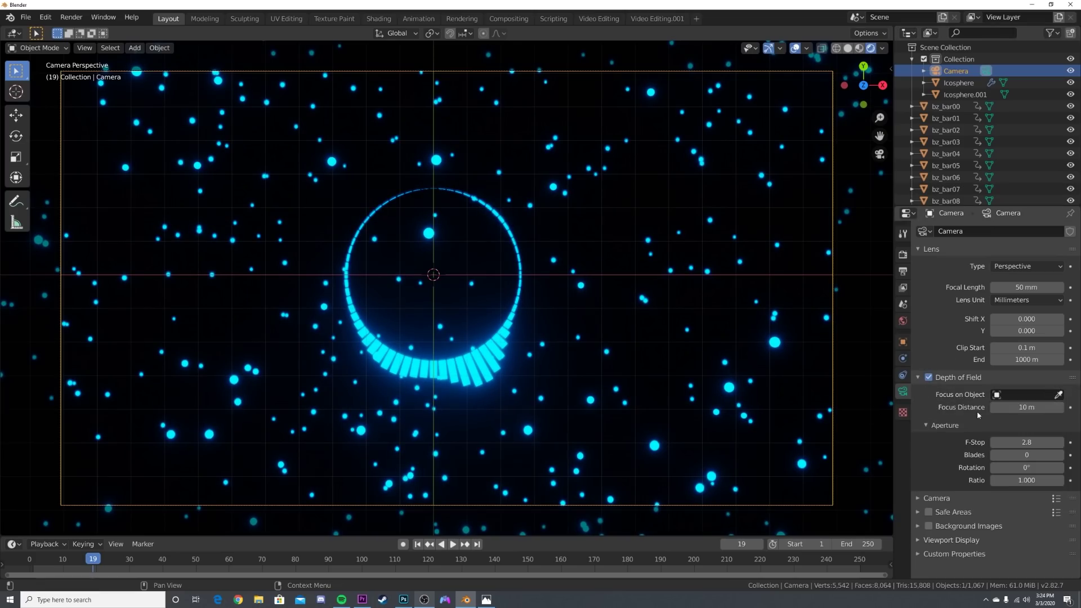
left_click(1025, 395)
left_click(969, 470)
scroll(843, 408, "up", 5)
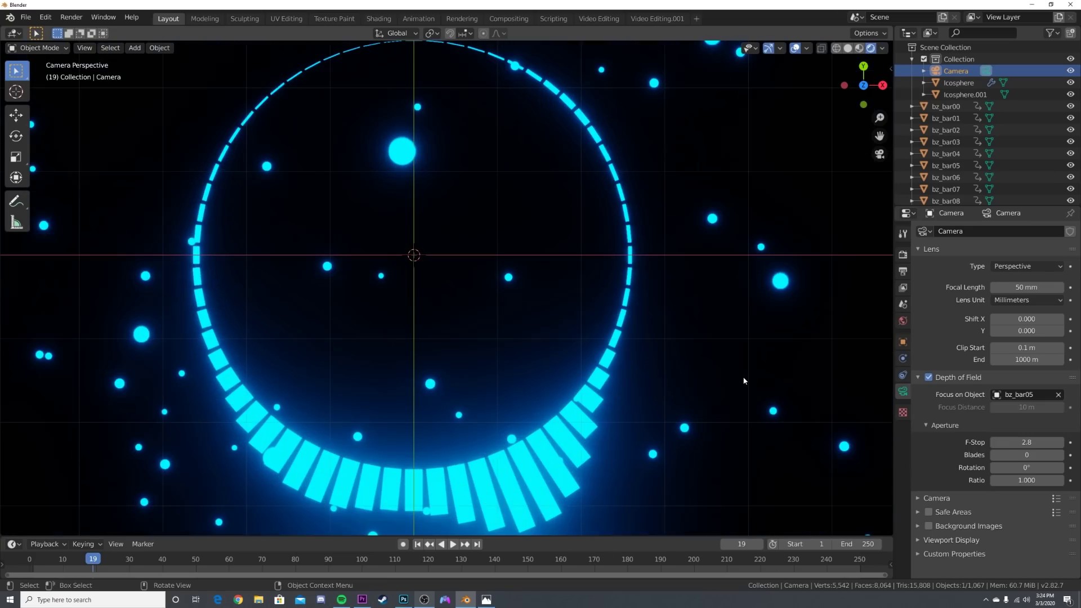
left_click_drag(1026, 442, 996, 442)
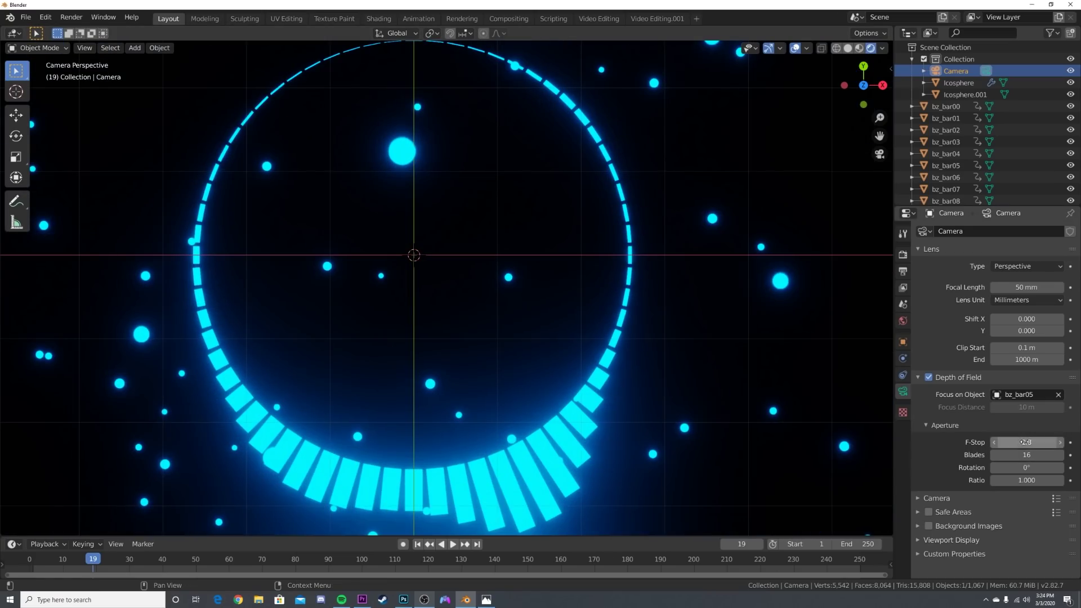
key("Home")
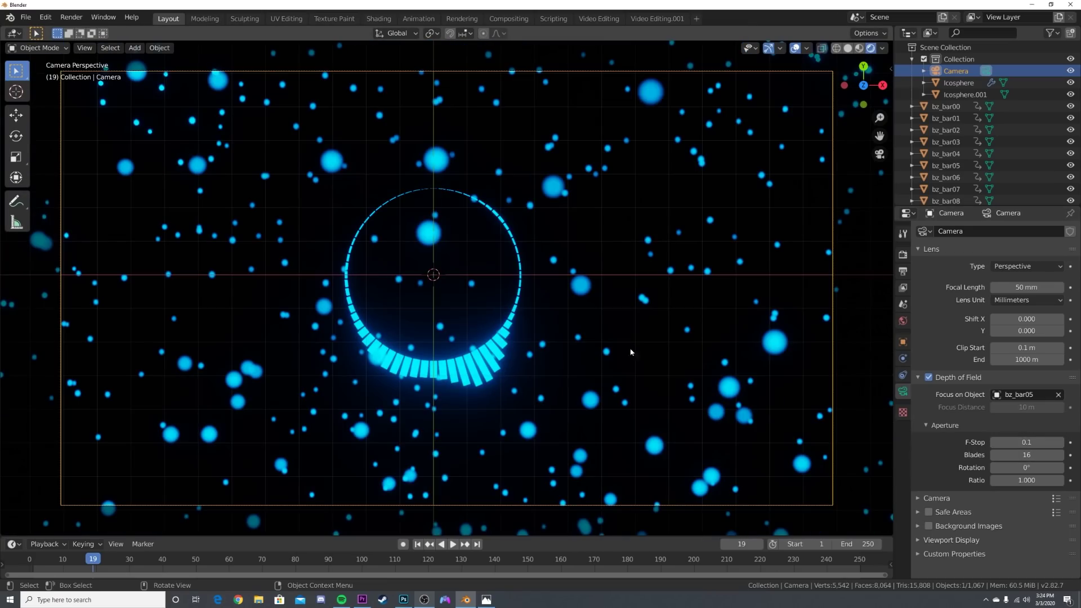
left_click(452, 544)
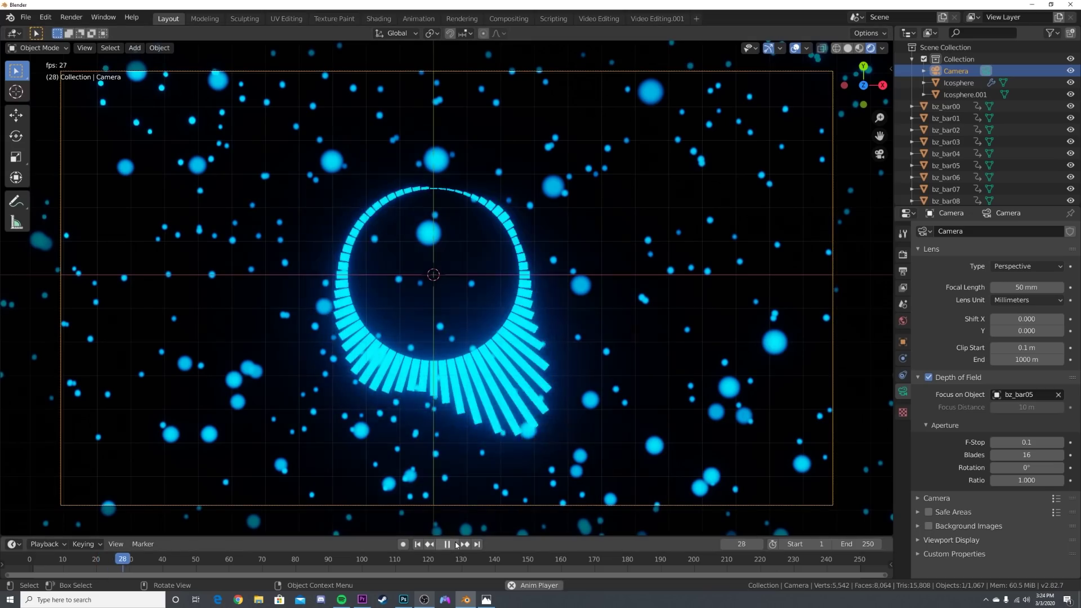
Stop playback, set the Icosphere's particle emission number to 274, and return to Solid shading
left_click(454, 544)
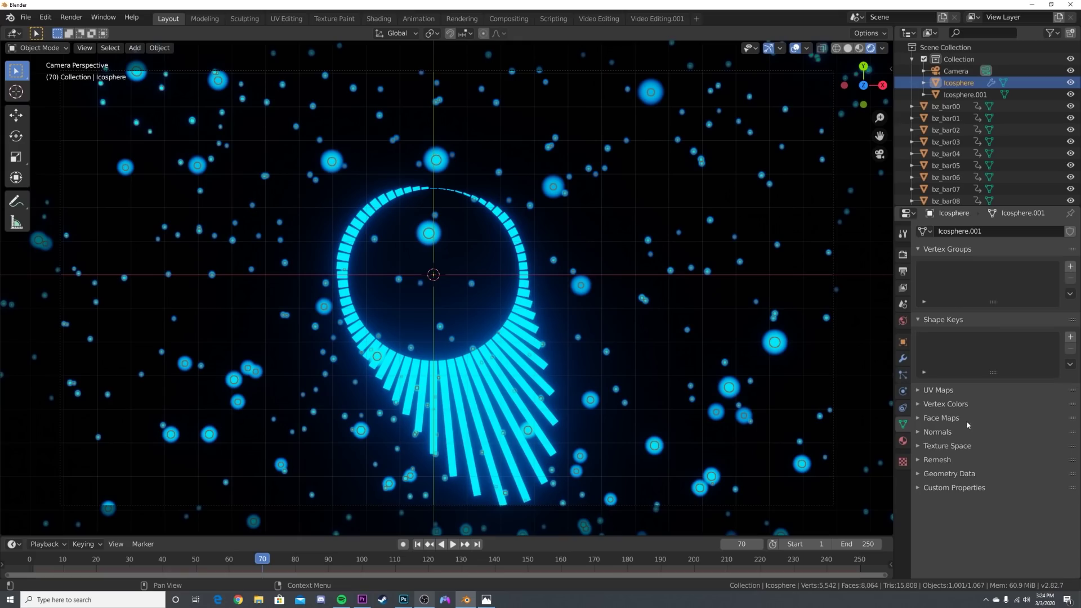
left_click(902, 373)
mouse_move(1027, 345)
left_mouse_down()
mouse_move(957, 346)
mouse_move(1017, 346)
left_mouse_up()
middle_click_drag(644, 258, 666, 251)
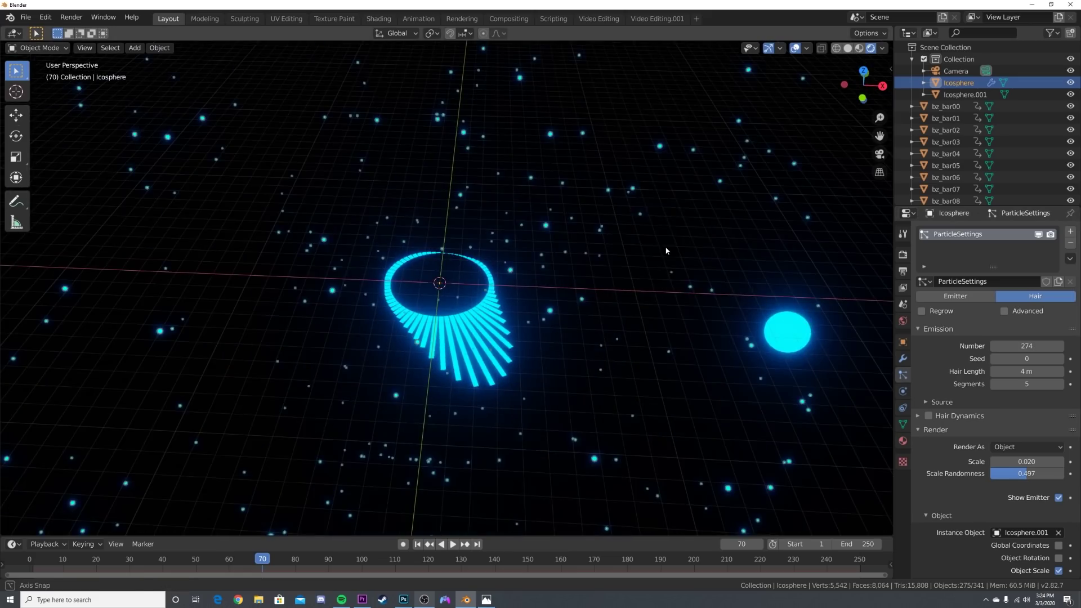
key("z")
left_click(590, 181)
key("shift+a")
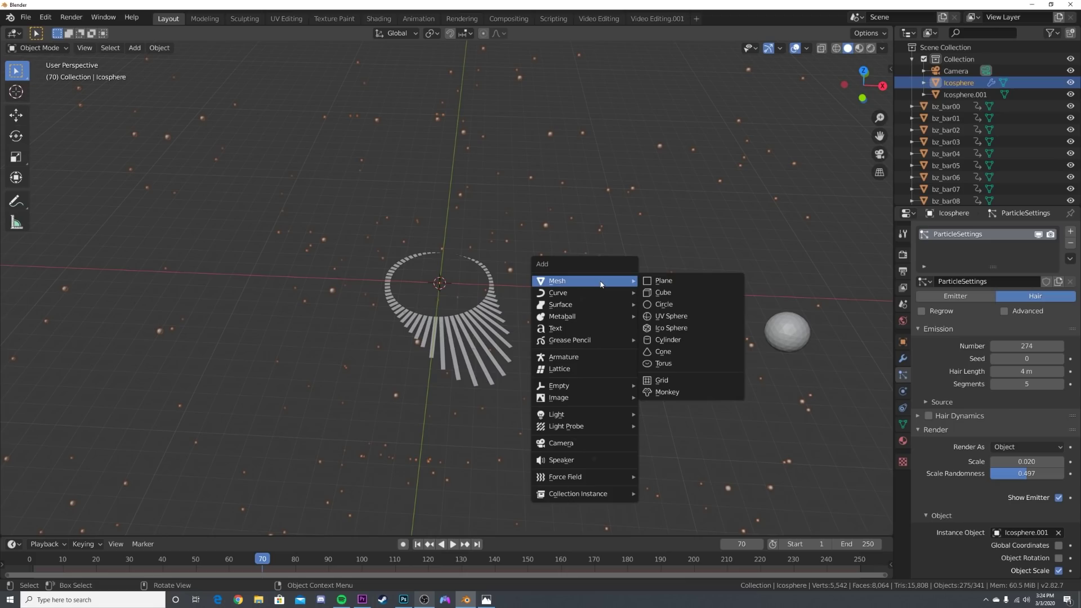
Add a Plain Axes empty at the origin and select the Icosphere
mouse_move(570, 387)
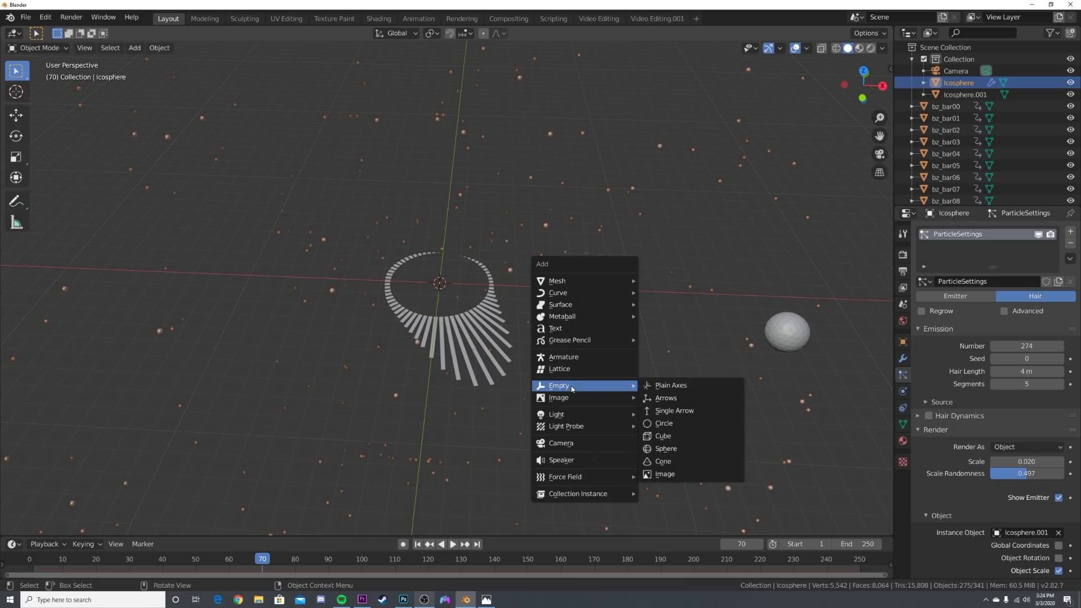
left_click(691, 388)
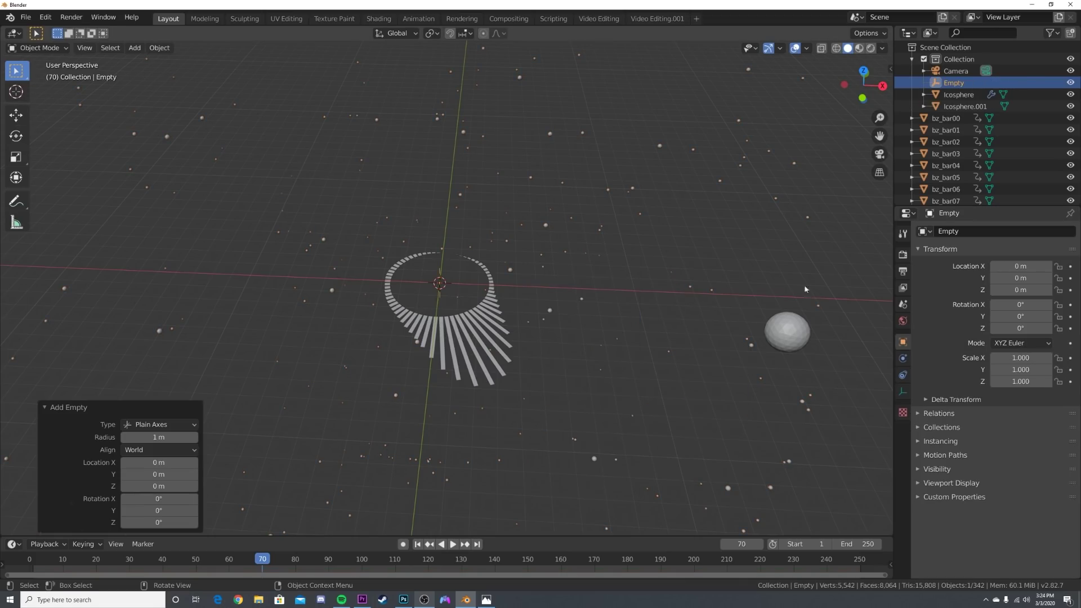
left_click(777, 195)
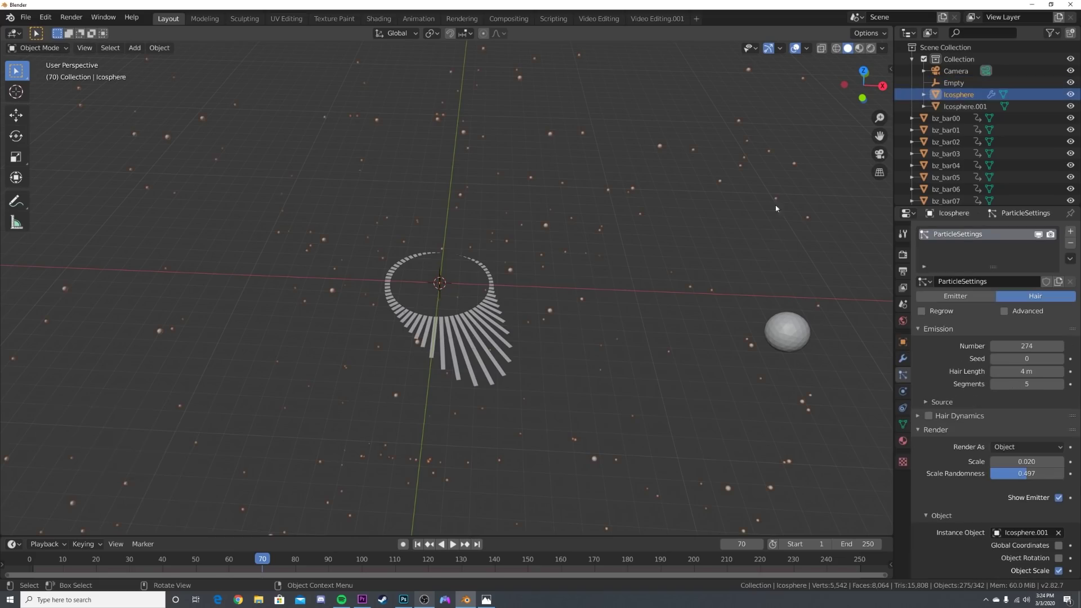
Set the Displace modifier's texture coordinates to Object, using the Empty
left_click(903, 359)
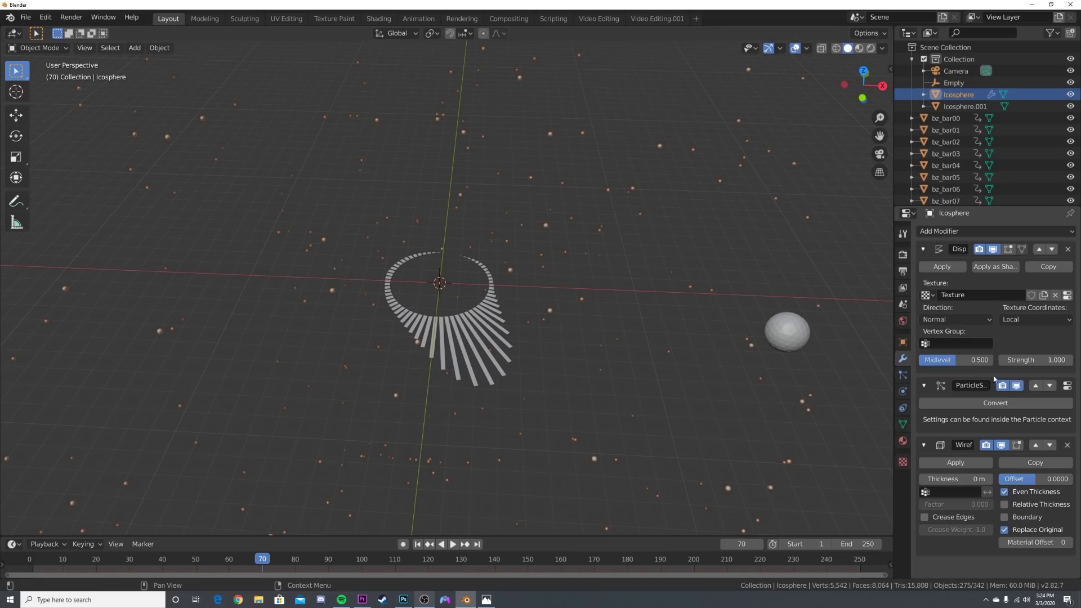
left_click(1039, 319)
left_click(1025, 319)
left_click(1018, 319)
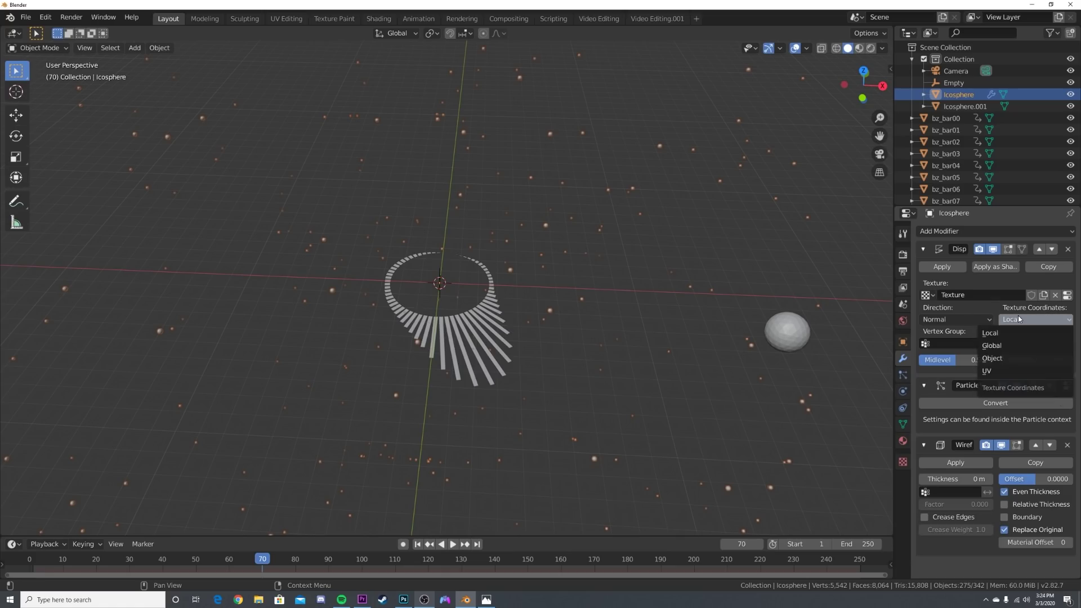
left_click(1005, 359)
left_click(1040, 344)
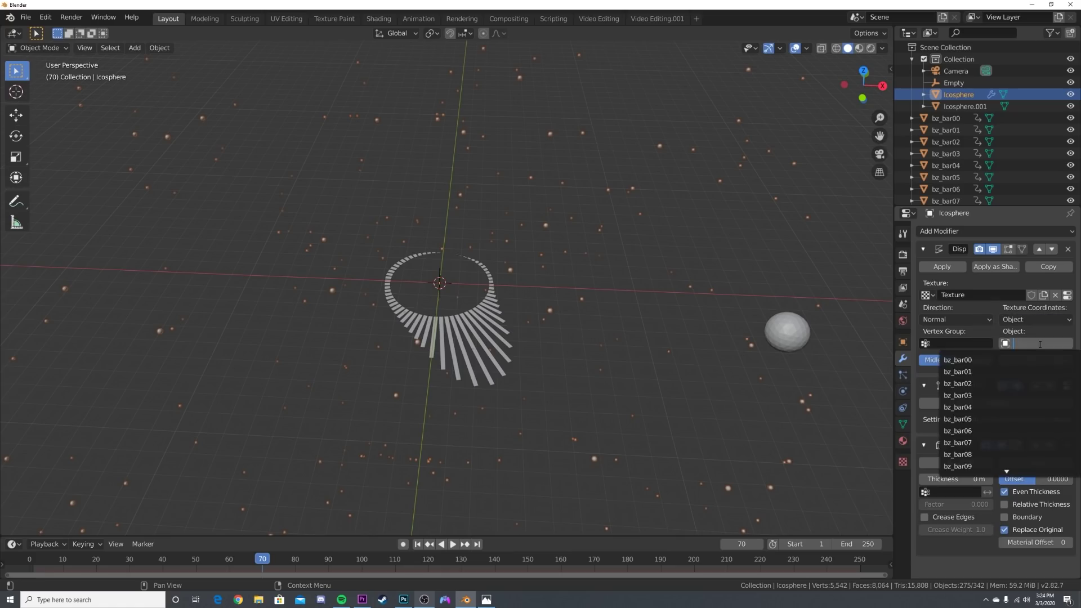
scroll(1008, 461, "down", 10)
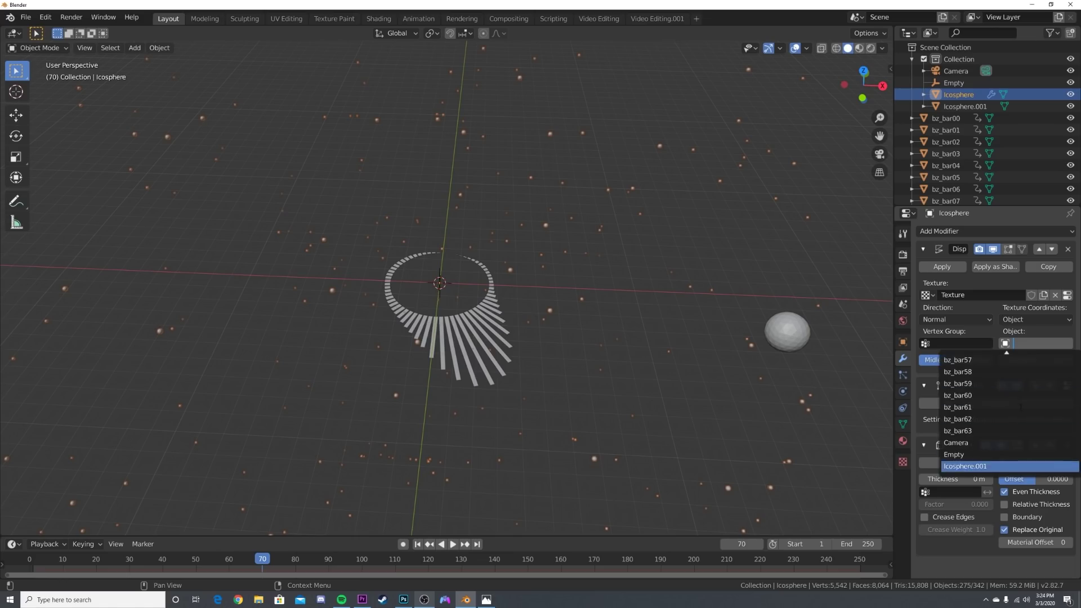
left_click(1006, 456)
key("KP_0")
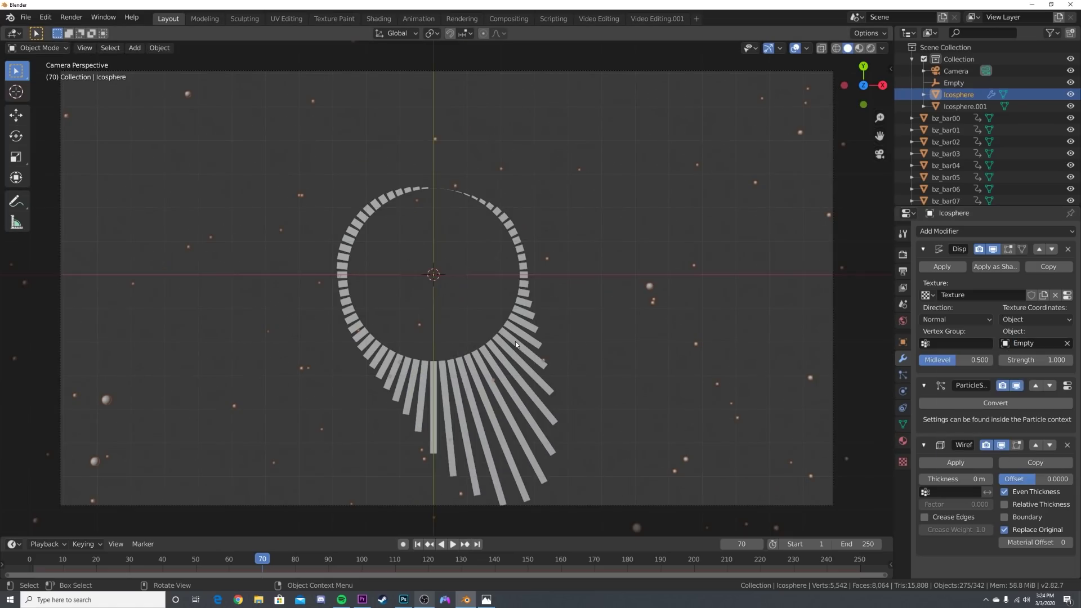
left_click(903, 342)
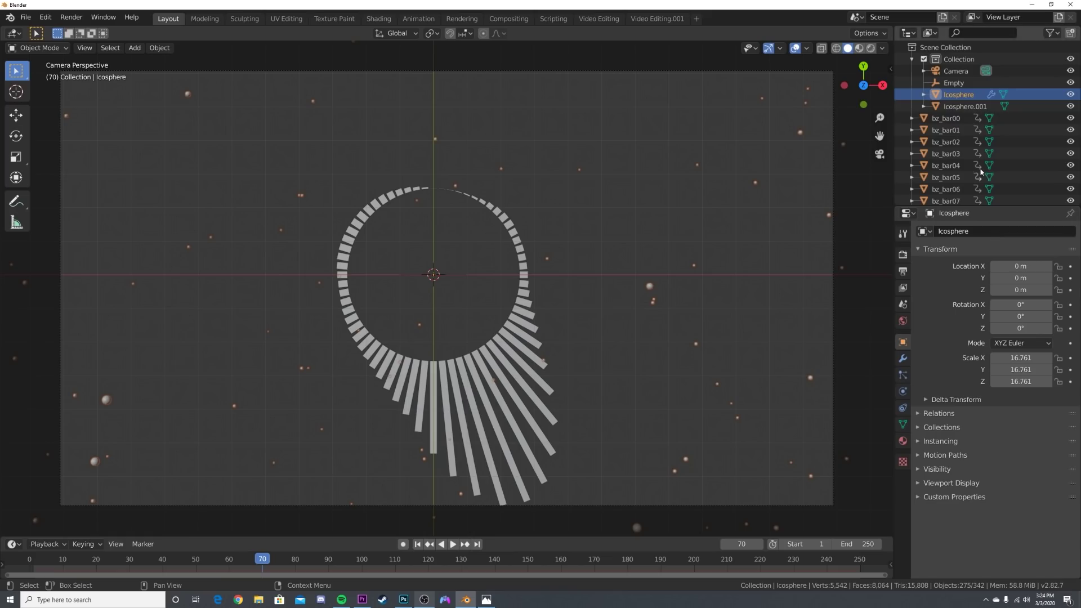
Keyframe the Empty's Z rotation, 0° at frame 1 and 67.4° at frame 153, and test playback
left_click(956, 82)
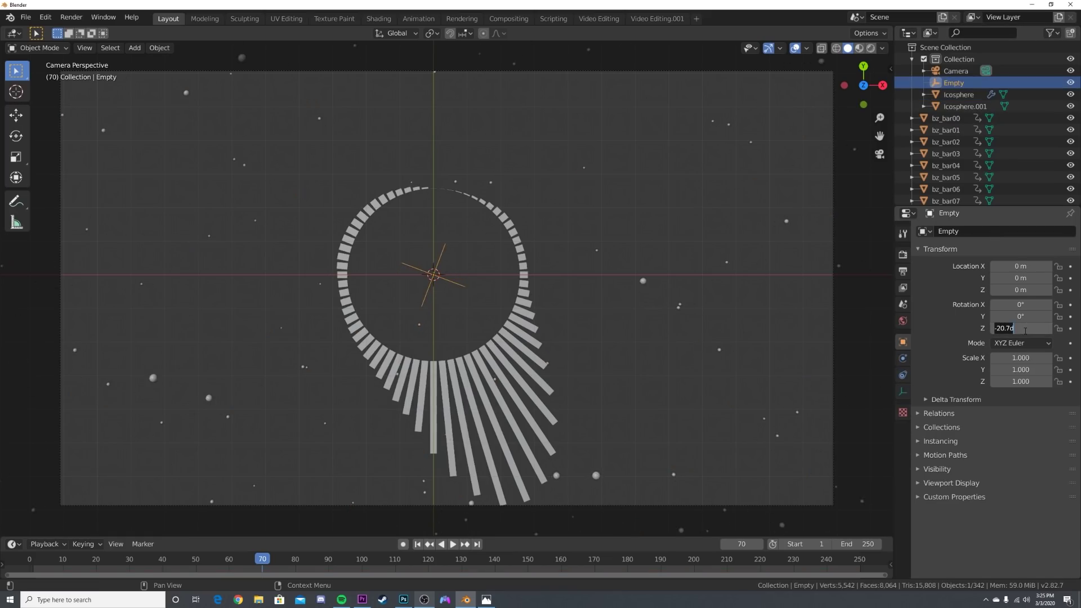
type("0")
key("Return")
left_click(416, 544)
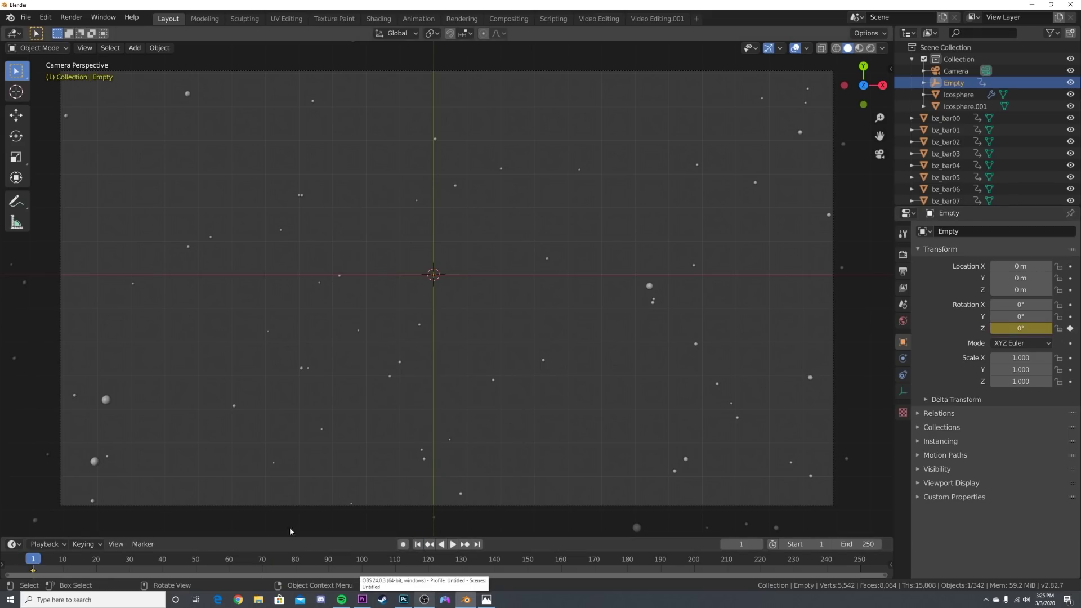
key("space")
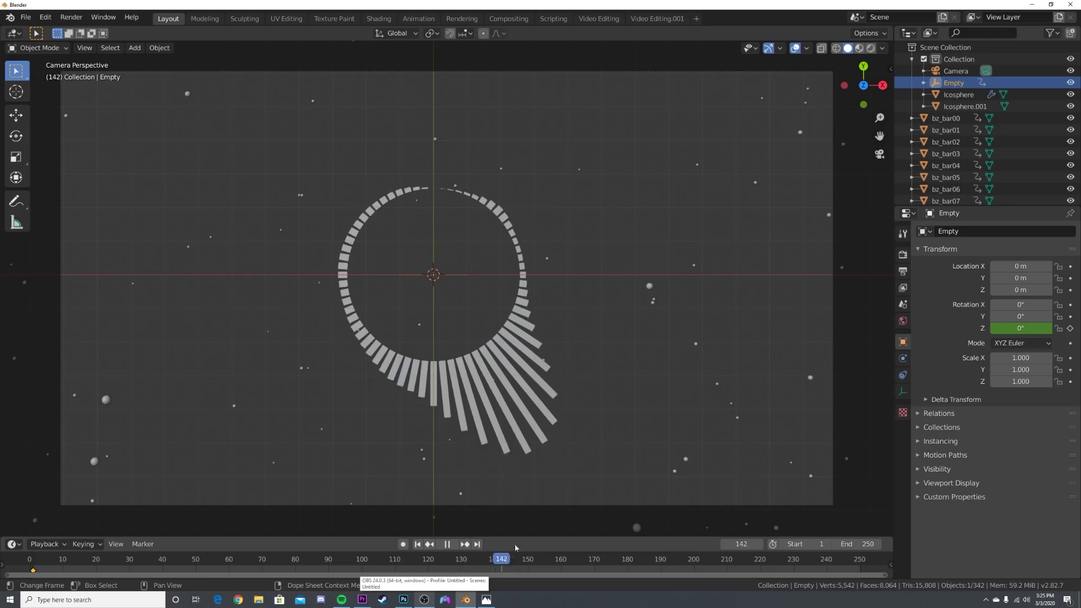
key("space")
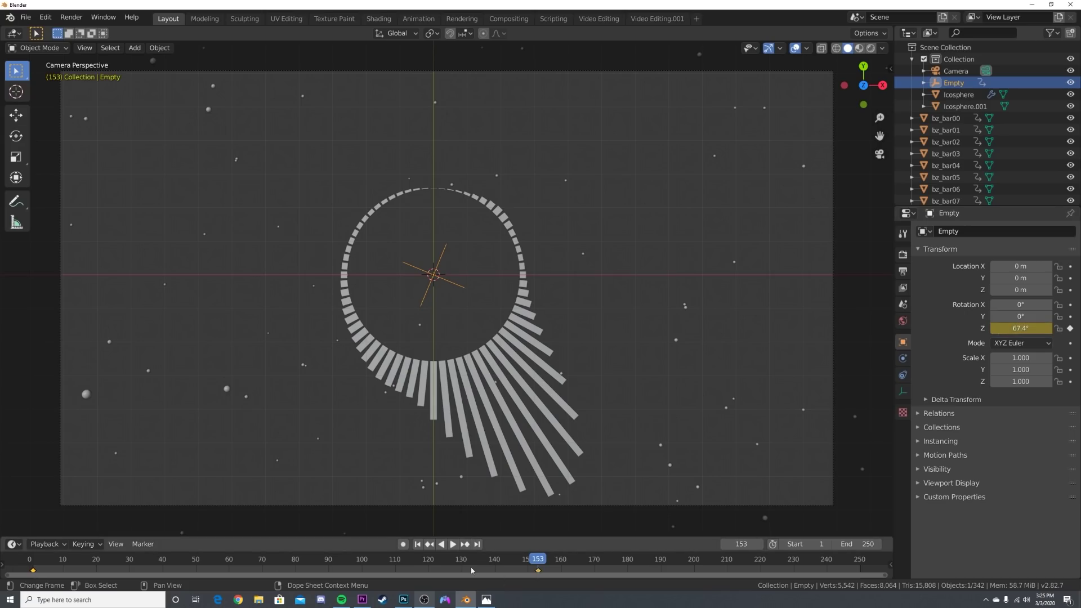
Play the animation from frame 1 in Rendered shading with viewport overlays hidden
left_click(419, 544)
key("z")
left_click(540, 234)
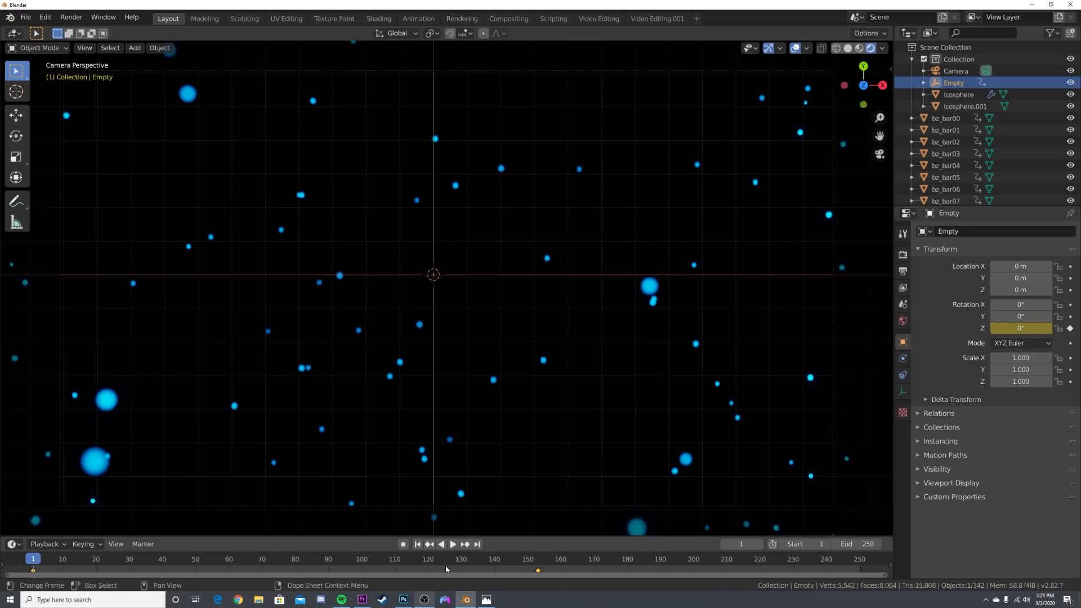
left_click(453, 545)
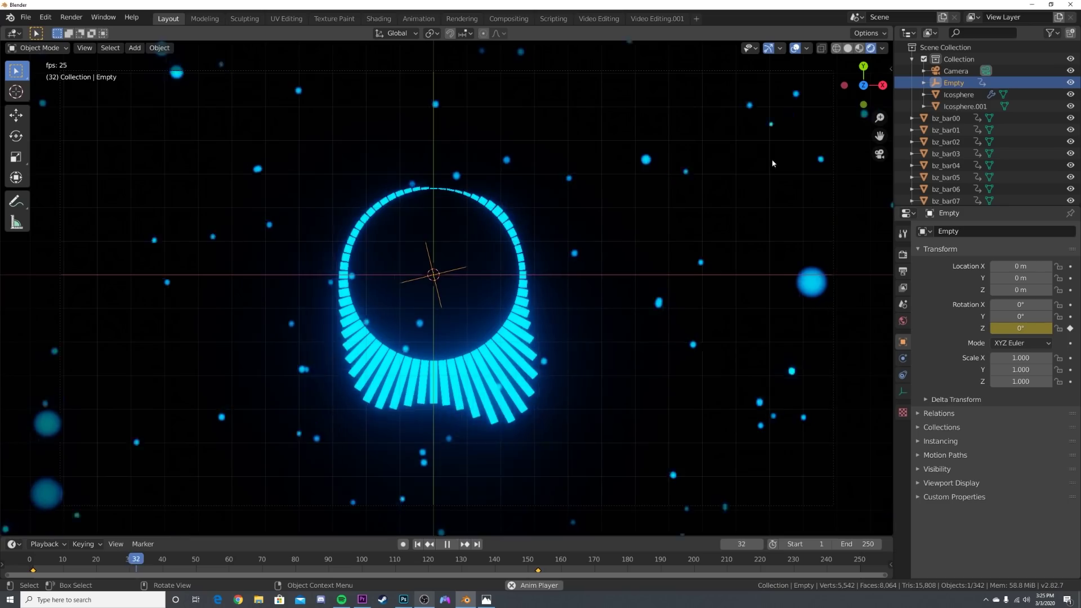
left_click(768, 48)
left_click(795, 48)
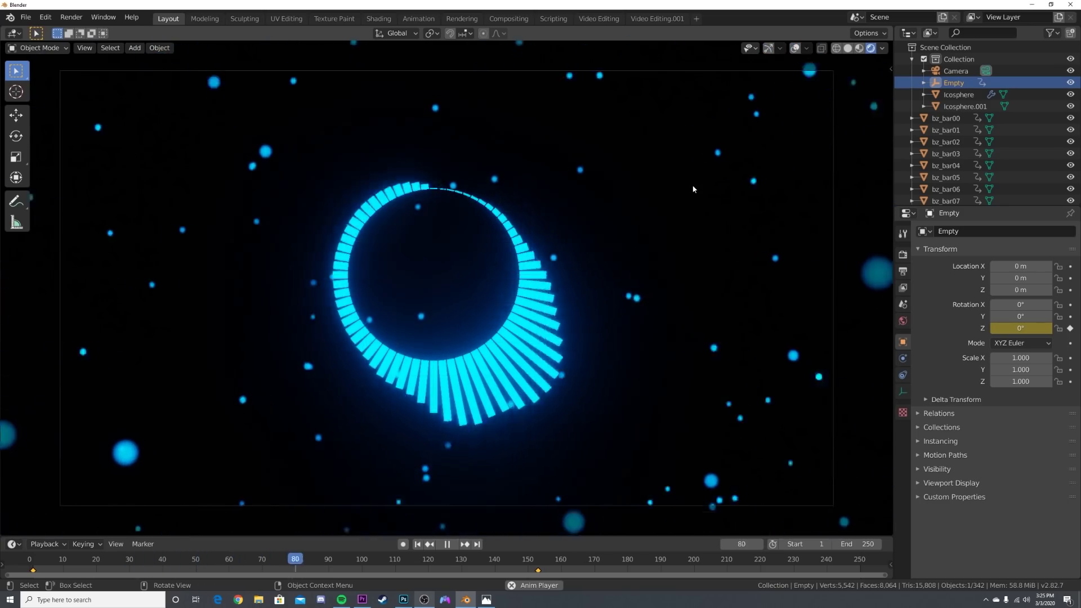